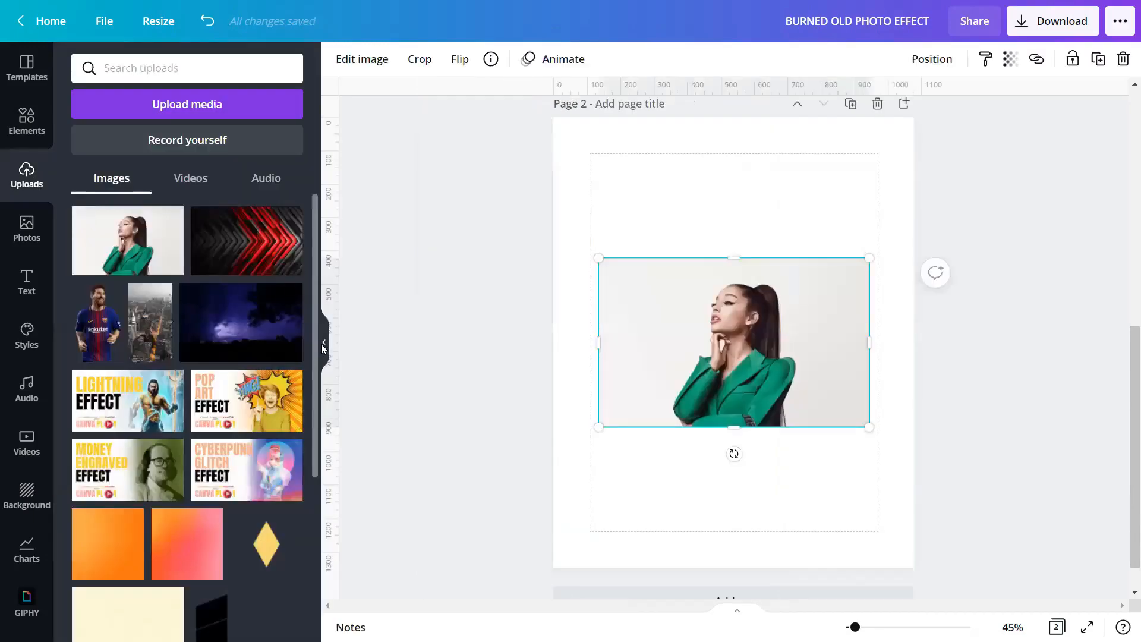
Step: Set the portrait photo as the page 2 background and shift it left within the page frame
{"action": "left_click", "coordinate": [324, 345]}
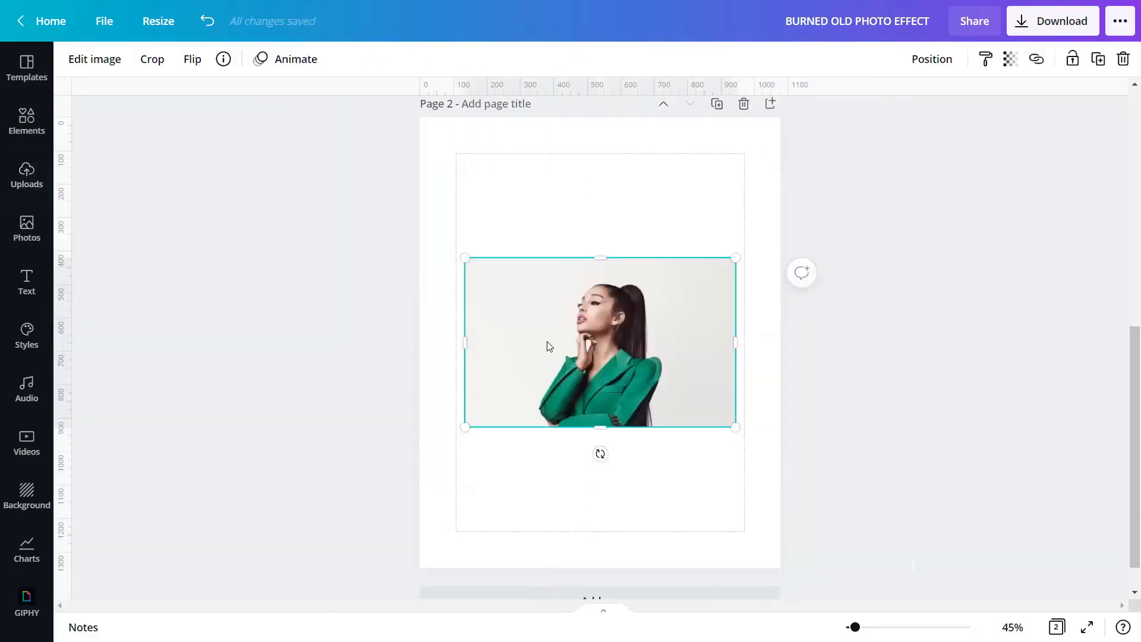
{"action": "right_click", "coordinate": [613, 331]}
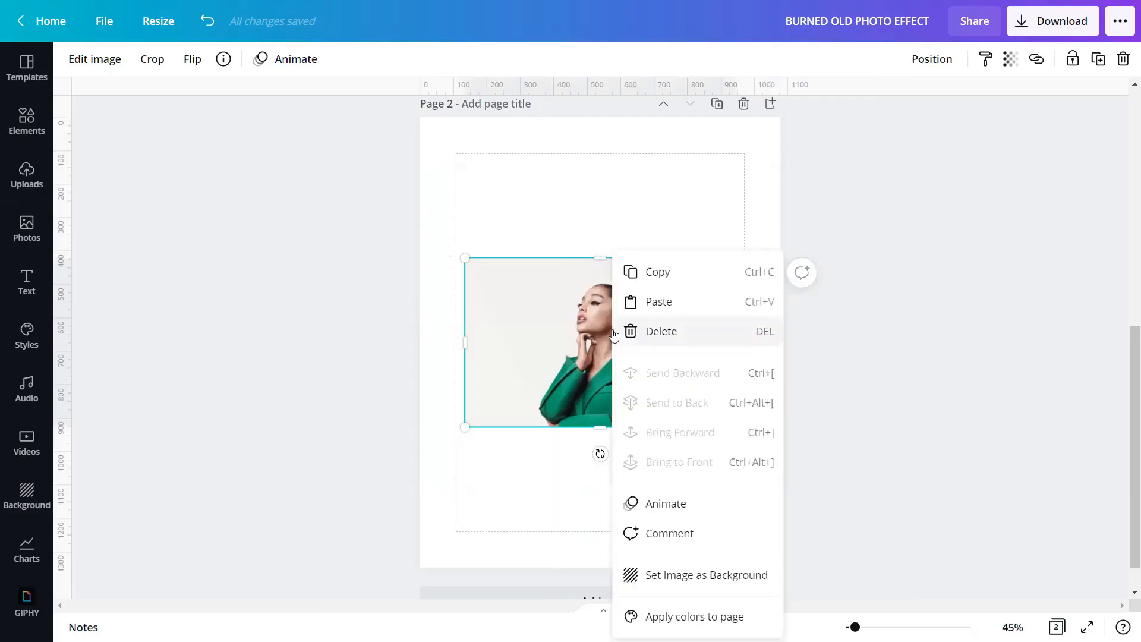
{"action": "left_click", "coordinate": [693, 580]}
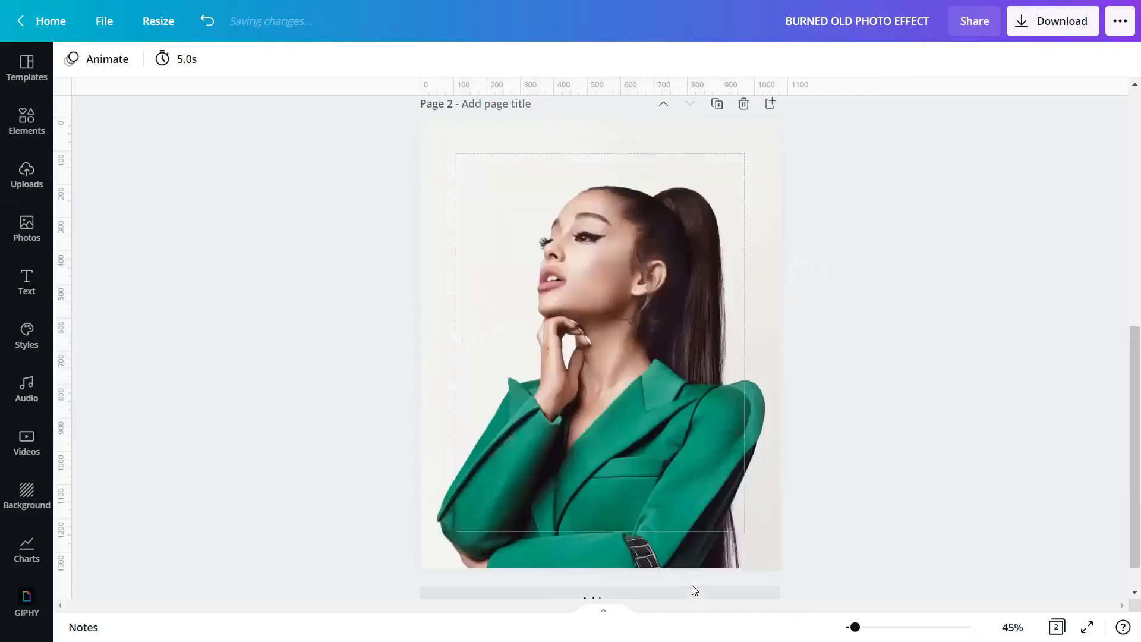
{"action": "double_click", "coordinate": [612, 378]}
{"action": "left_click_drag", "start_coordinate": [612, 378], "coordinate": [541, 378]}
{"action": "left_click", "coordinate": [963, 339]}
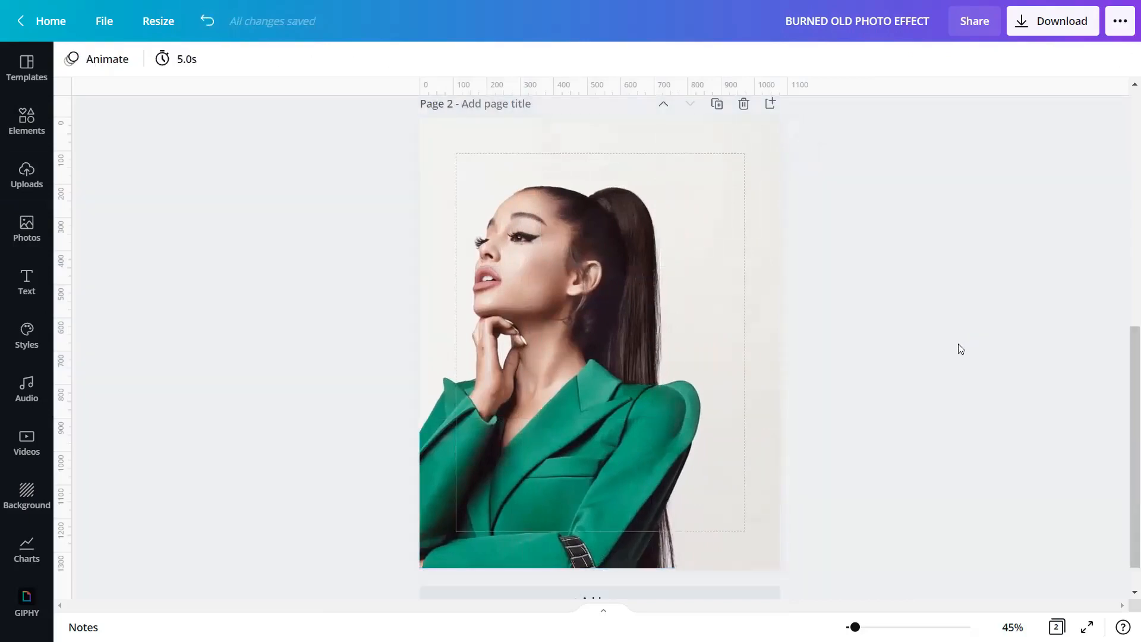
Step: Apply the Newspaper filter from the Mono group of the Photogenic effects to the background portrait
{"action": "left_click", "coordinate": [684, 300]}
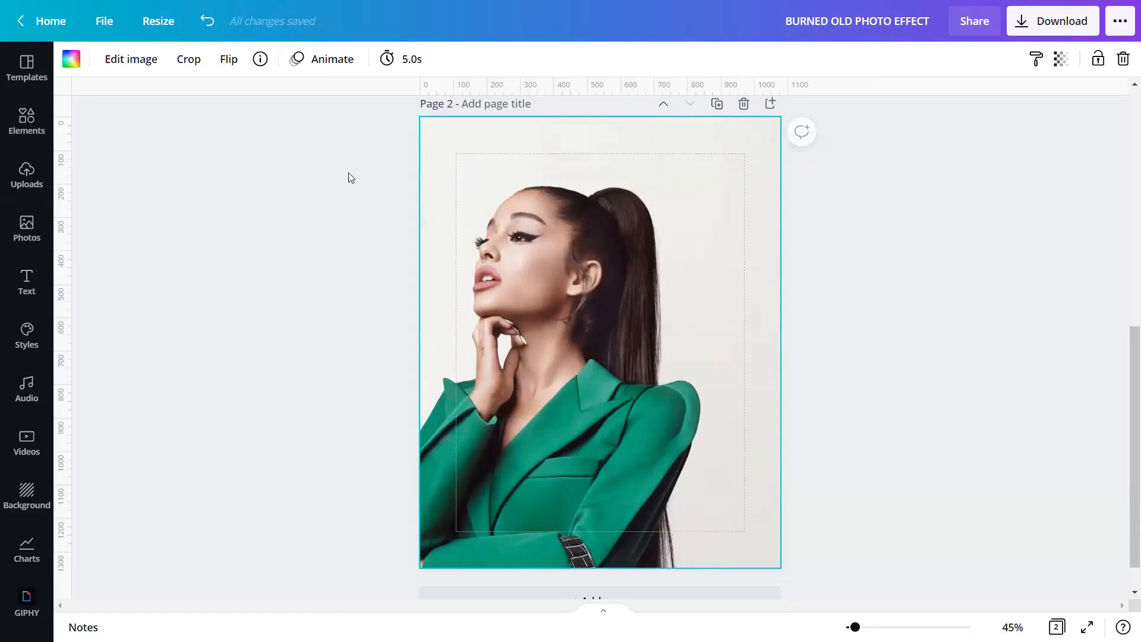
{"action": "left_click", "coordinate": [137, 72]}
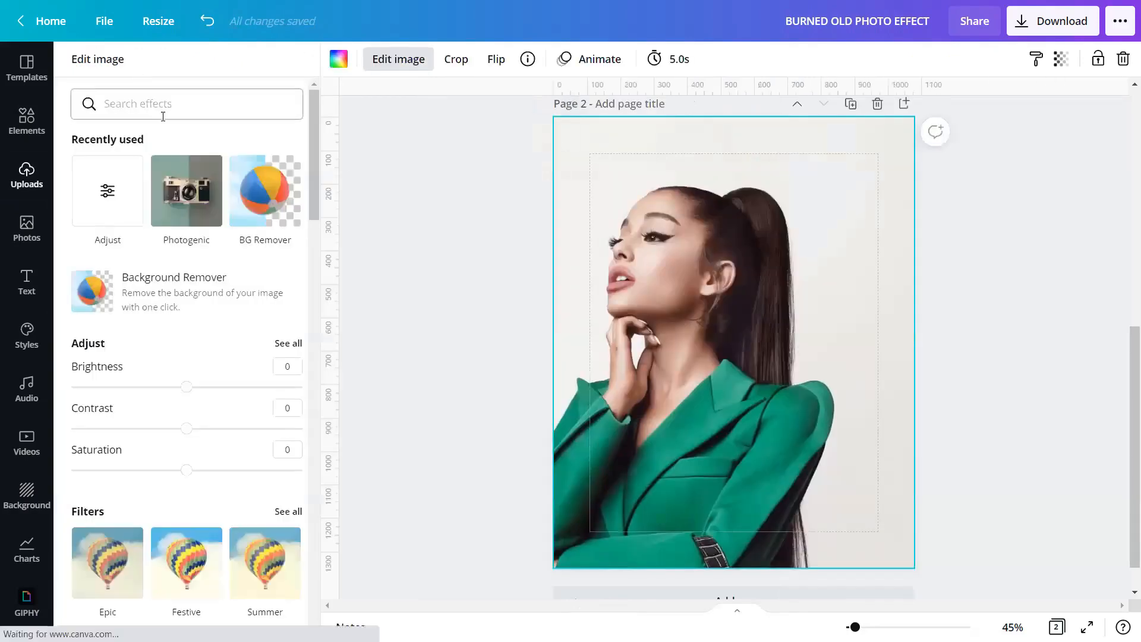
{"action": "scroll", "coordinate": [206, 234], "scroll_direction": "down", "scroll_amount": 5}
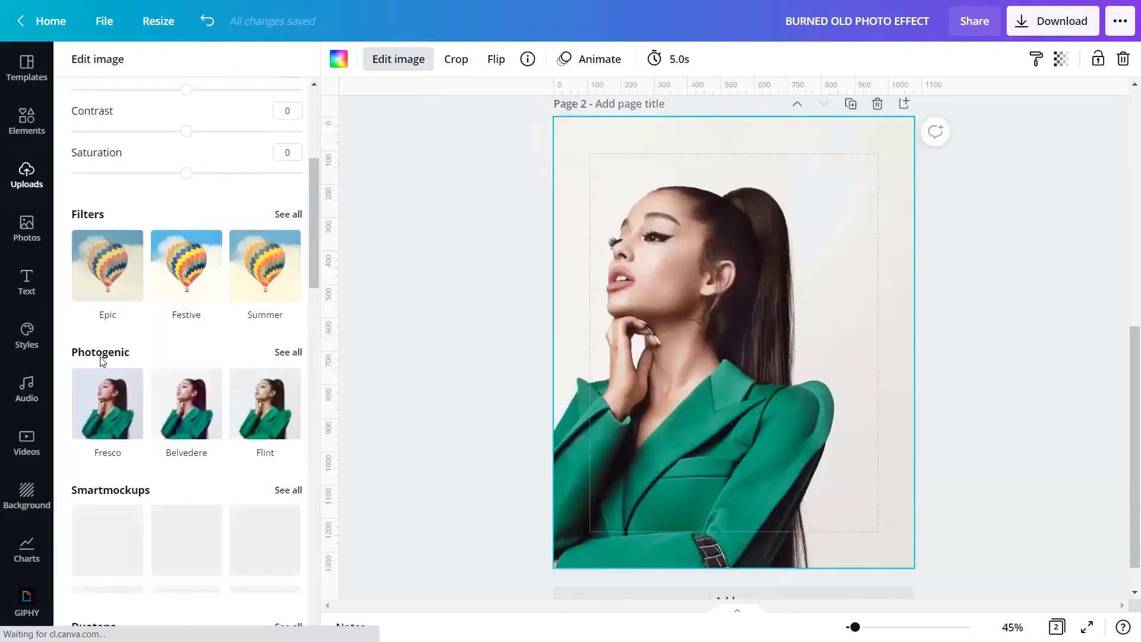
{"action": "left_click", "coordinate": [287, 354]}
{"action": "scroll", "coordinate": [267, 237], "scroll_direction": "down", "scroll_amount": 7}
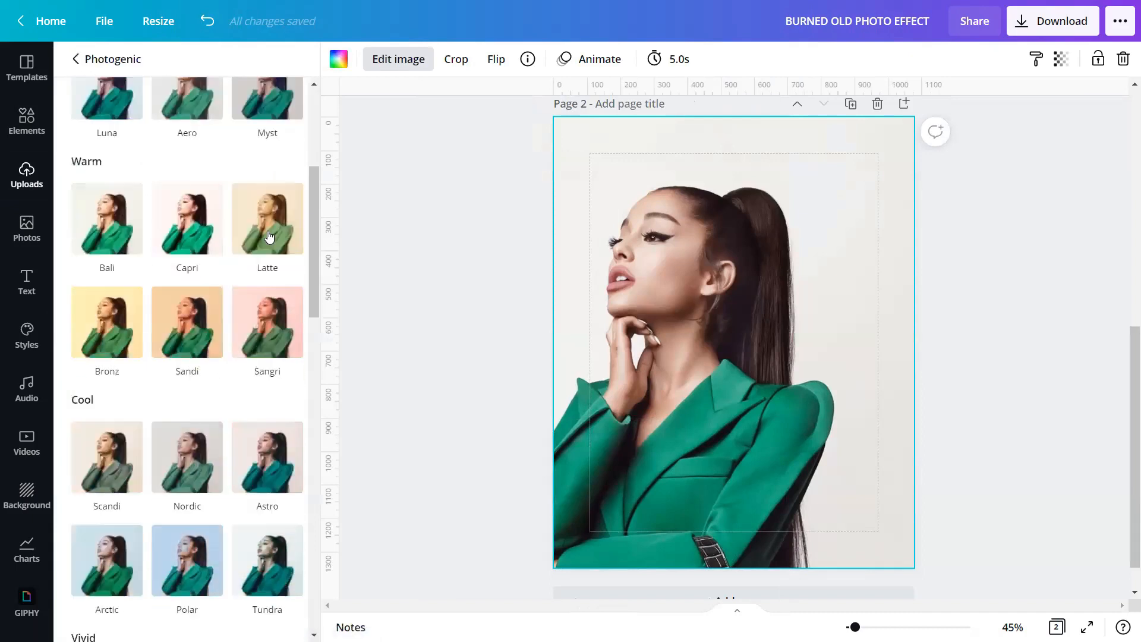
{"action": "scroll", "coordinate": [267, 234], "scroll_direction": "down", "scroll_amount": 14}
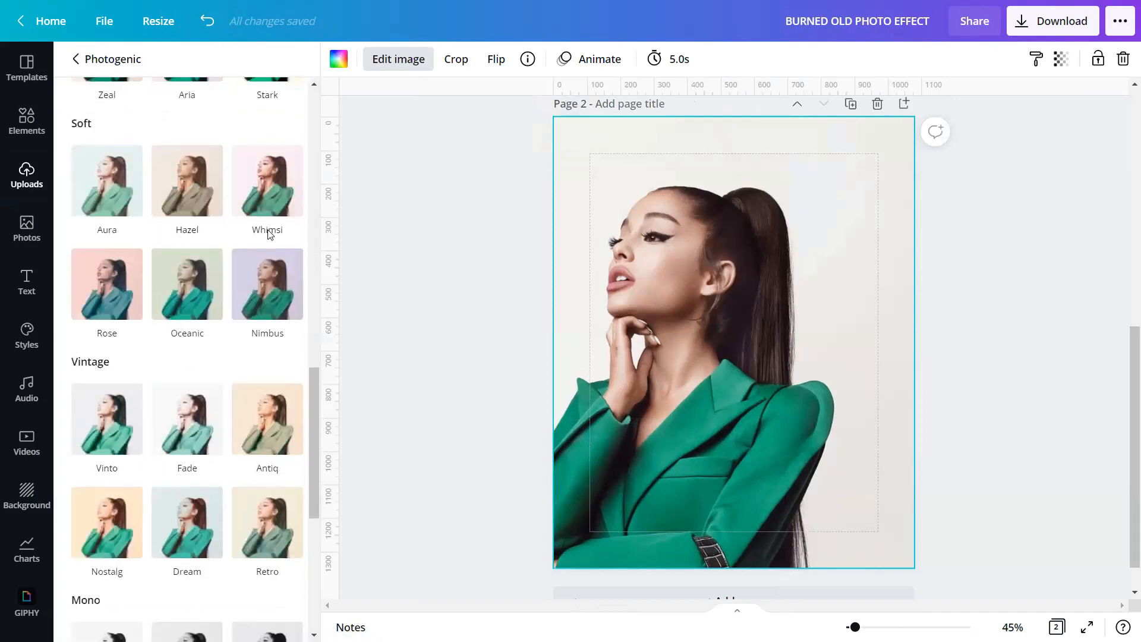
{"action": "scroll", "coordinate": [269, 236], "scroll_direction": "down", "scroll_amount": 2}
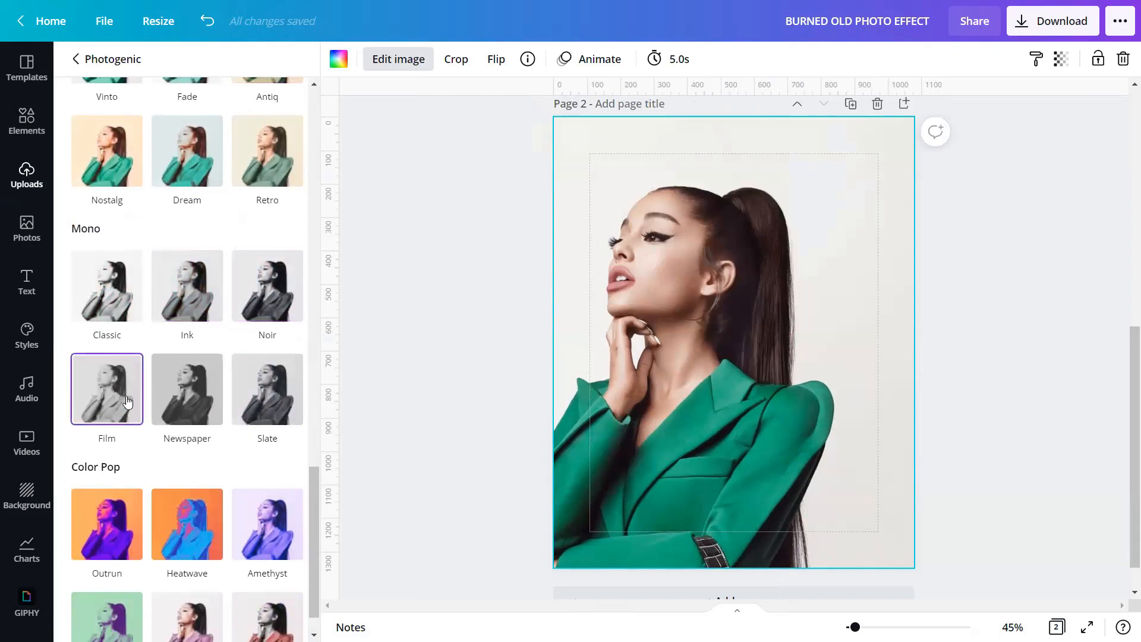
{"action": "left_click", "coordinate": [191, 387]}
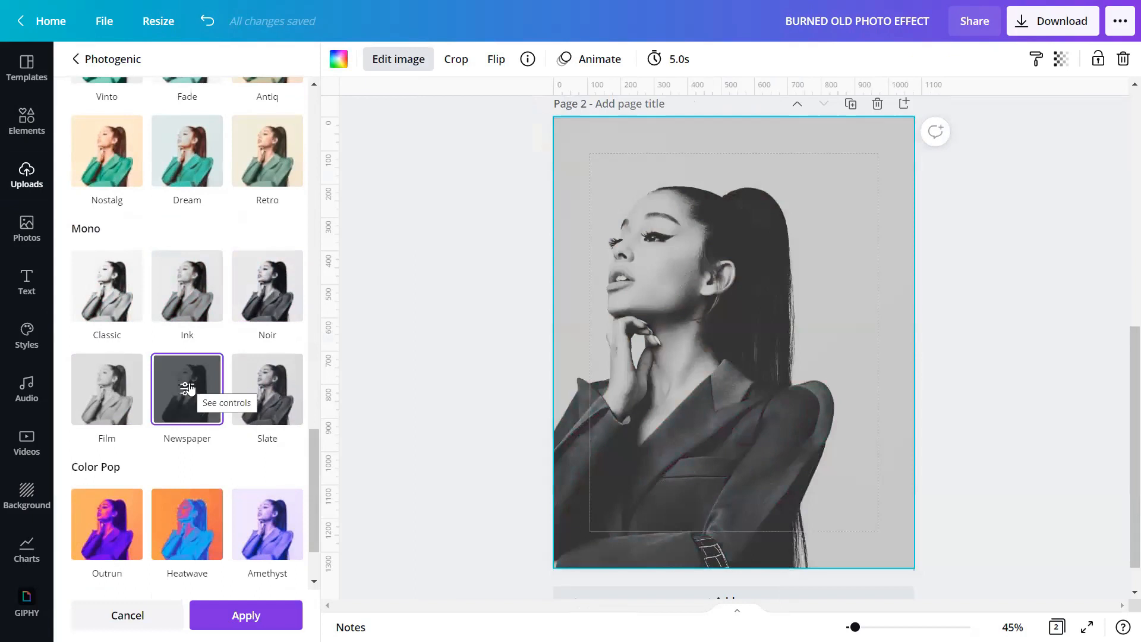
{"action": "left_click", "coordinate": [268, 612]}
{"action": "left_click", "coordinate": [415, 355]}
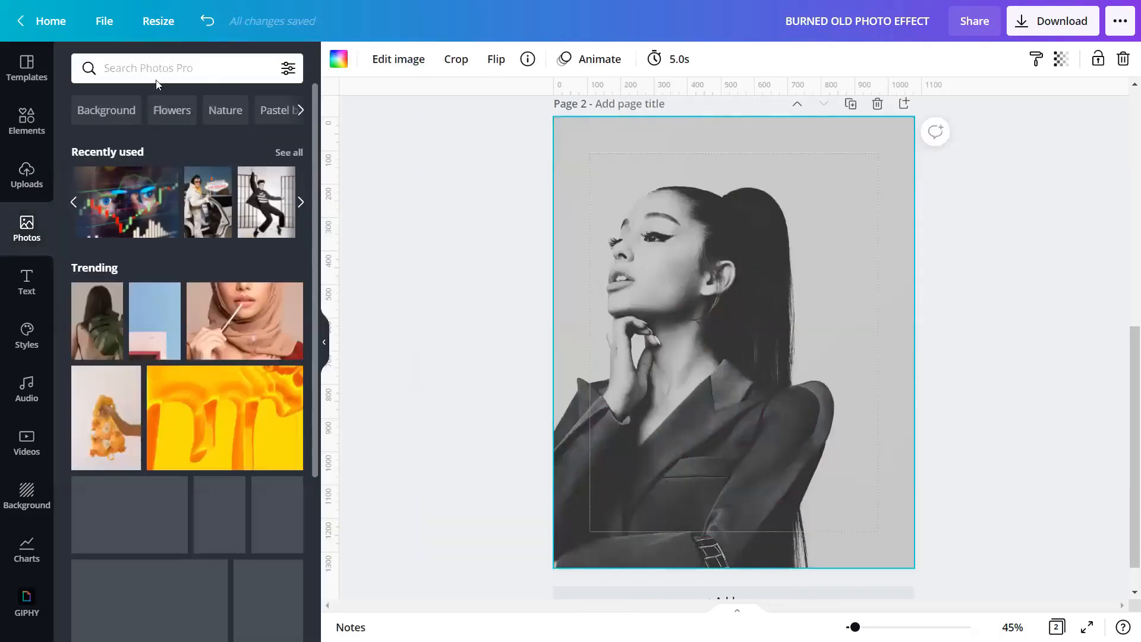
Step: Search the photo library for "OLD DAMAGED FILM TEXTURE CLOSE UP. VINTAGE GRUDGE TEXTURED BACKGROUND"
{"action": "left_click", "coordinate": [159, 69]}
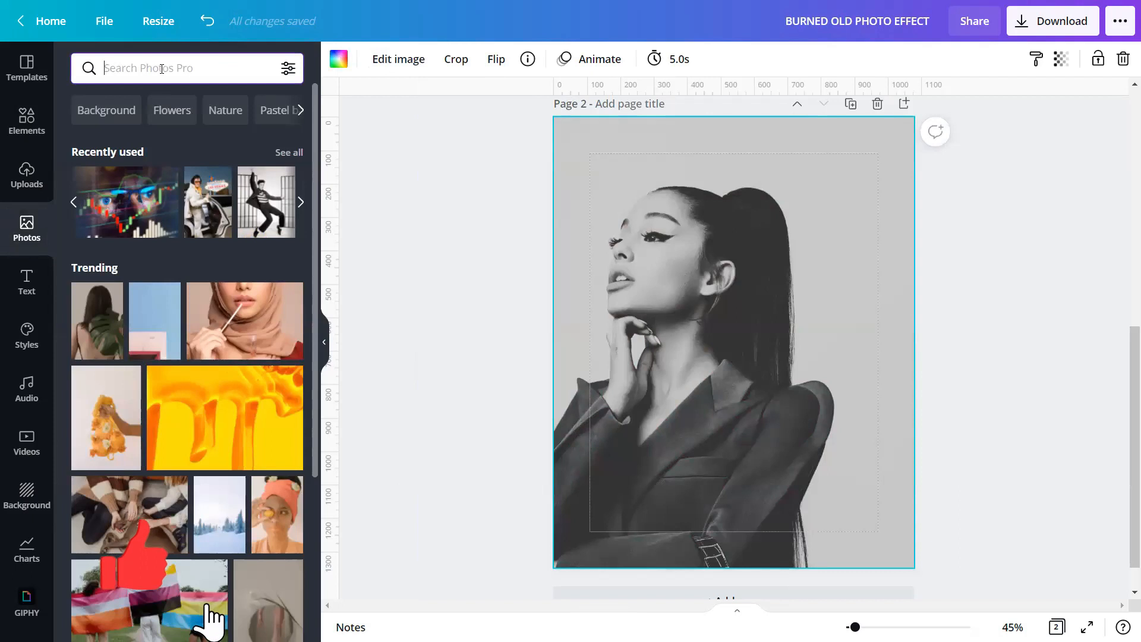
{"action": "type", "text": "OLD DAMA"}
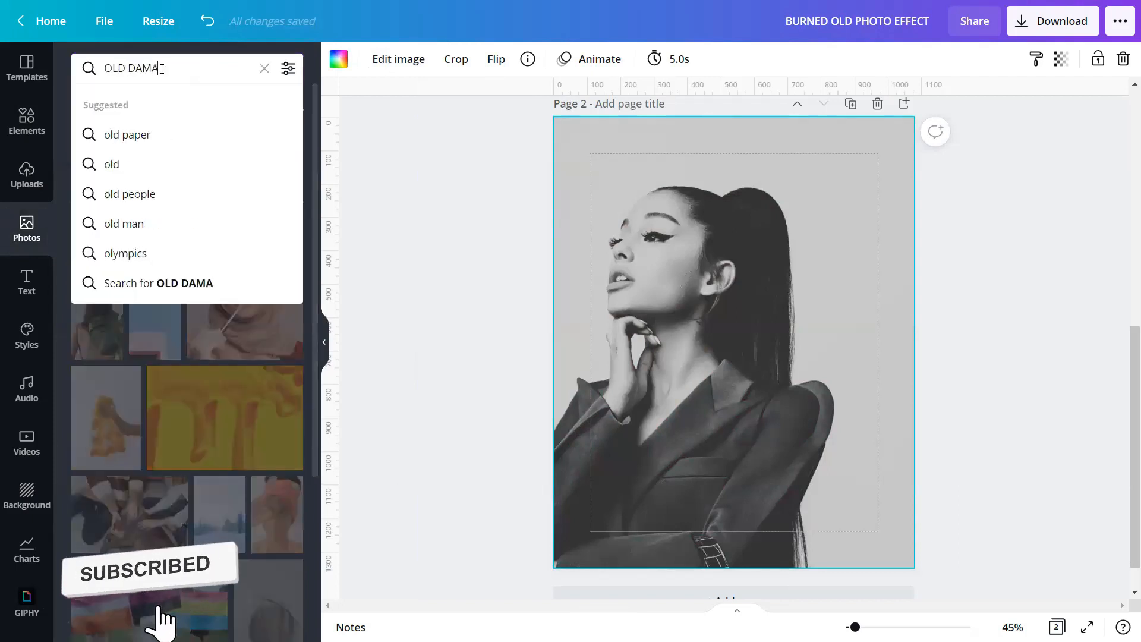
{"action": "type", "text": "GED FILM"}
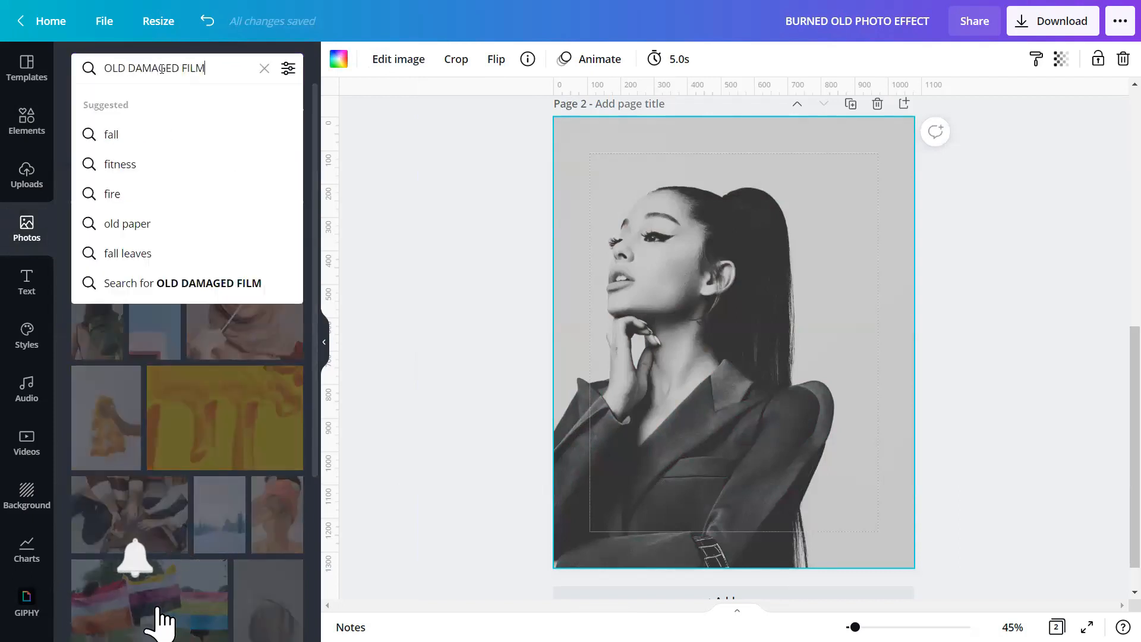
{"action": "type", "text": " TETX"}
{"action": "key", "text": "BackSpace"}
{"action": "key", "text": "BackSpace"}
{"action": "type", "text": "XTURE CLOSE U"}
{"action": "type", "text": "P. VINTAGE"}
{"action": "type", "text": " GRUDGE TEX"}
{"action": "type", "text": "TURED"}
{"action": "type", "text": " BACKGROUND"}
{"action": "key", "text": "Return"}
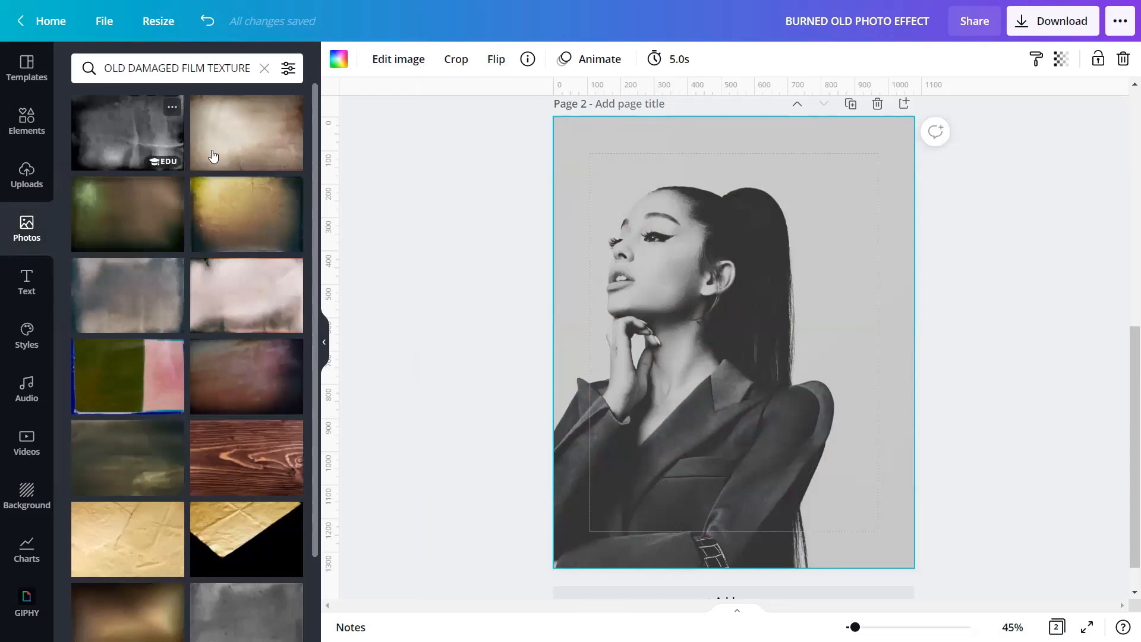
Step: Add the beige-brown vintage texture photo to page 2 and move it down to the lower part of the page
{"action": "left_click", "coordinate": [252, 137]}
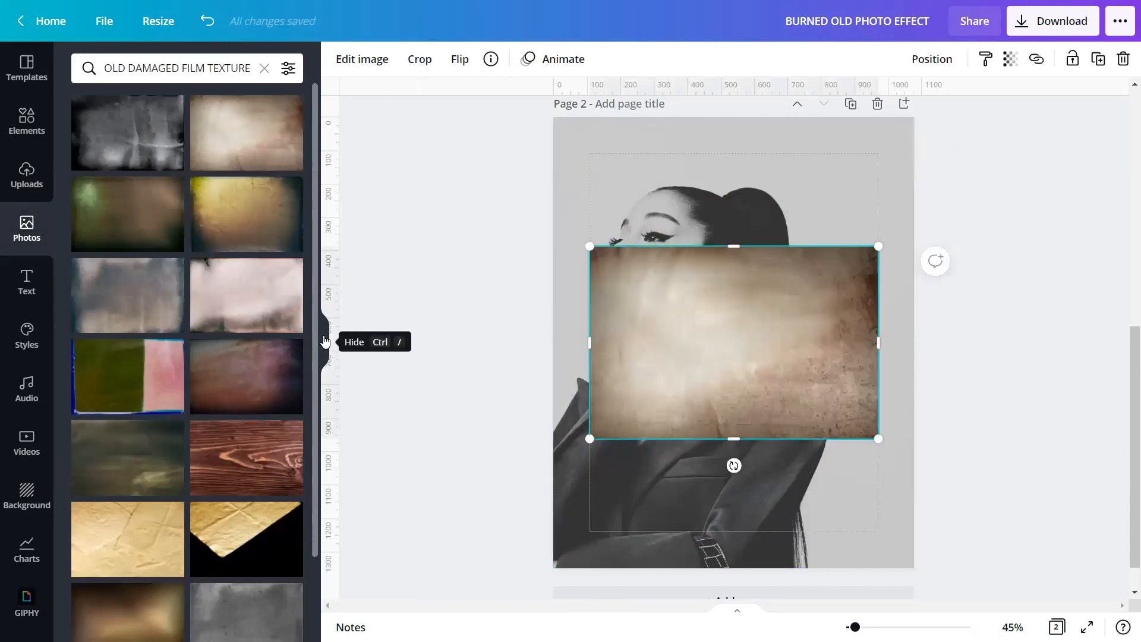
{"action": "left_click", "coordinate": [325, 342]}
{"action": "left_click_drag", "start_coordinate": [599, 343], "coordinate": [603, 421]}
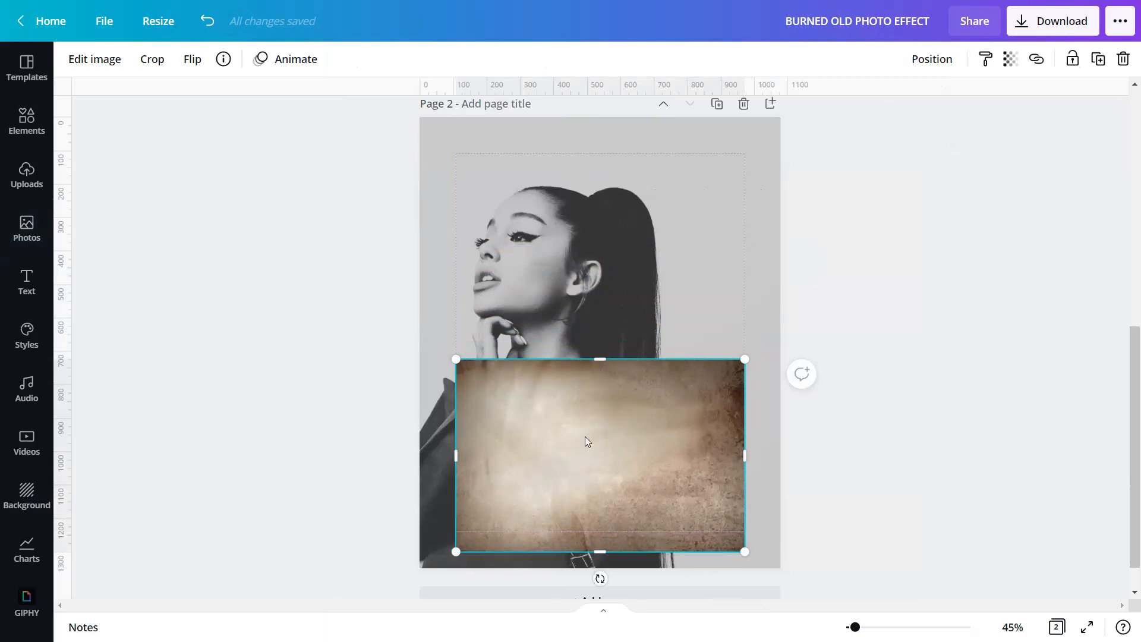
Step: Adjust the texture image to brightness -10, contrast 35 and saturation 100
{"action": "left_click", "coordinate": [110, 72]}
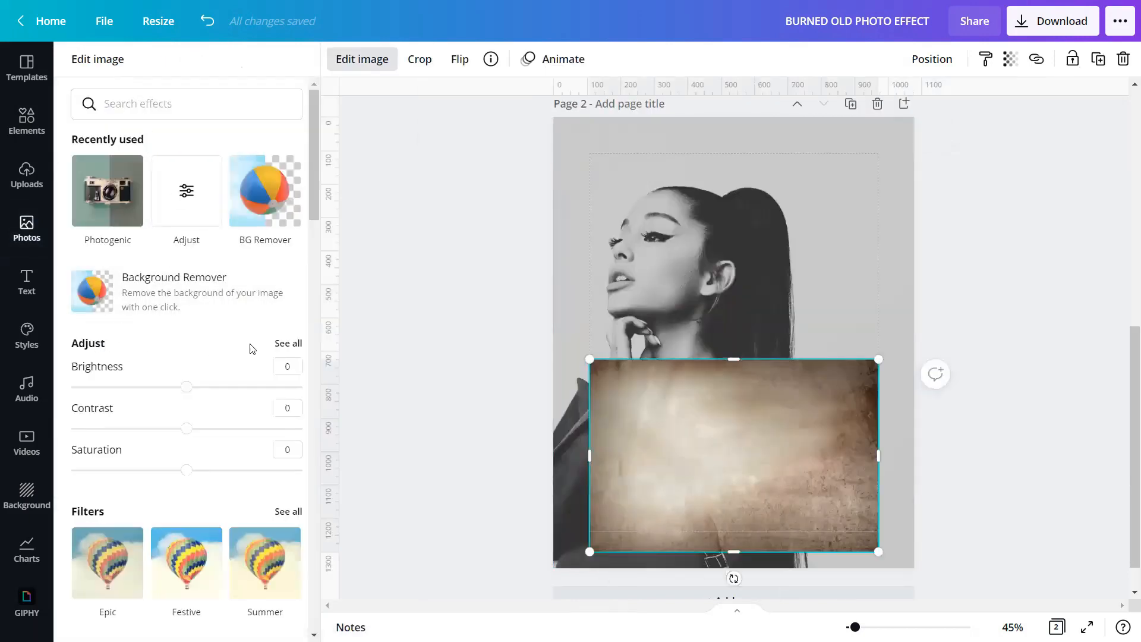
{"action": "left_click", "coordinate": [288, 344]}
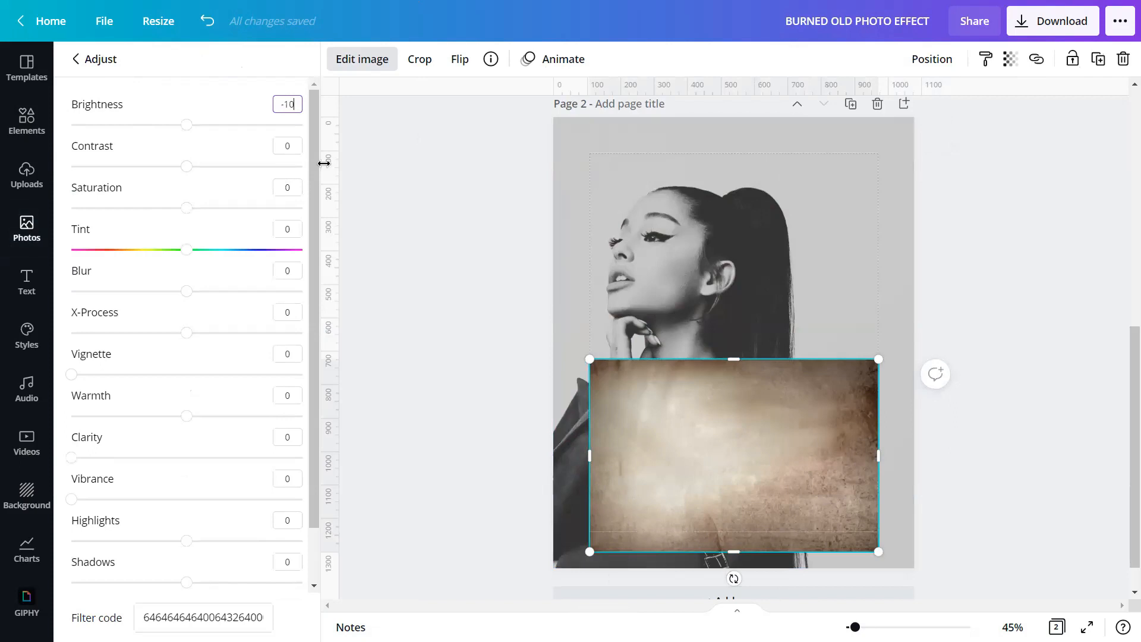
{"action": "left_click", "coordinate": [291, 141]}
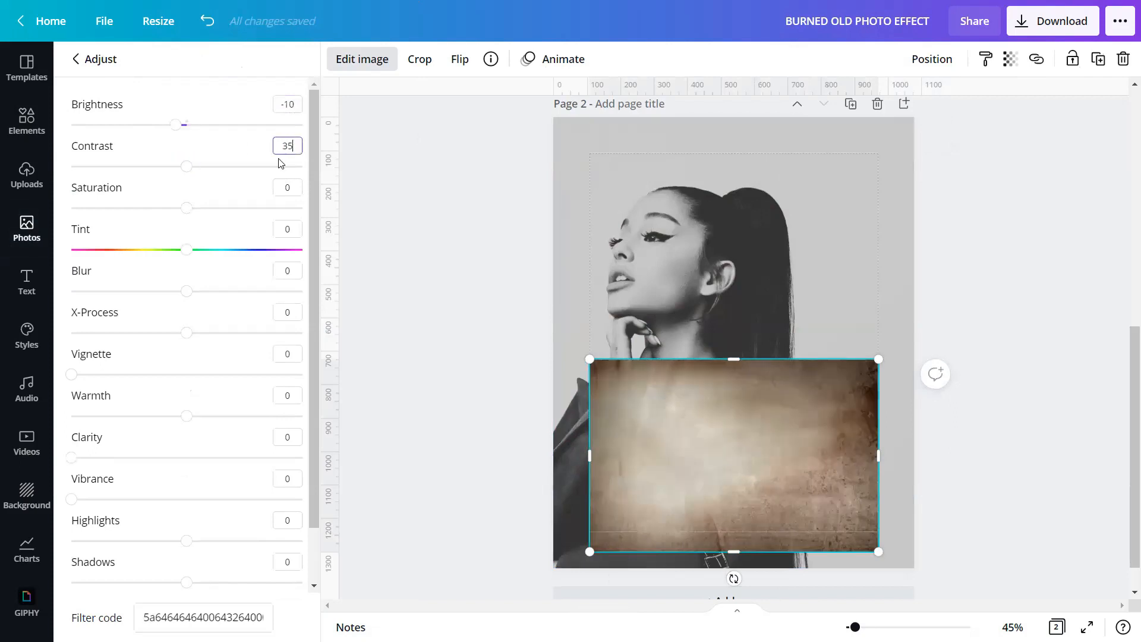
{"action": "key", "text": "Return"}
{"action": "left_click", "coordinate": [288, 187]}
{"action": "type", "text": "100"}
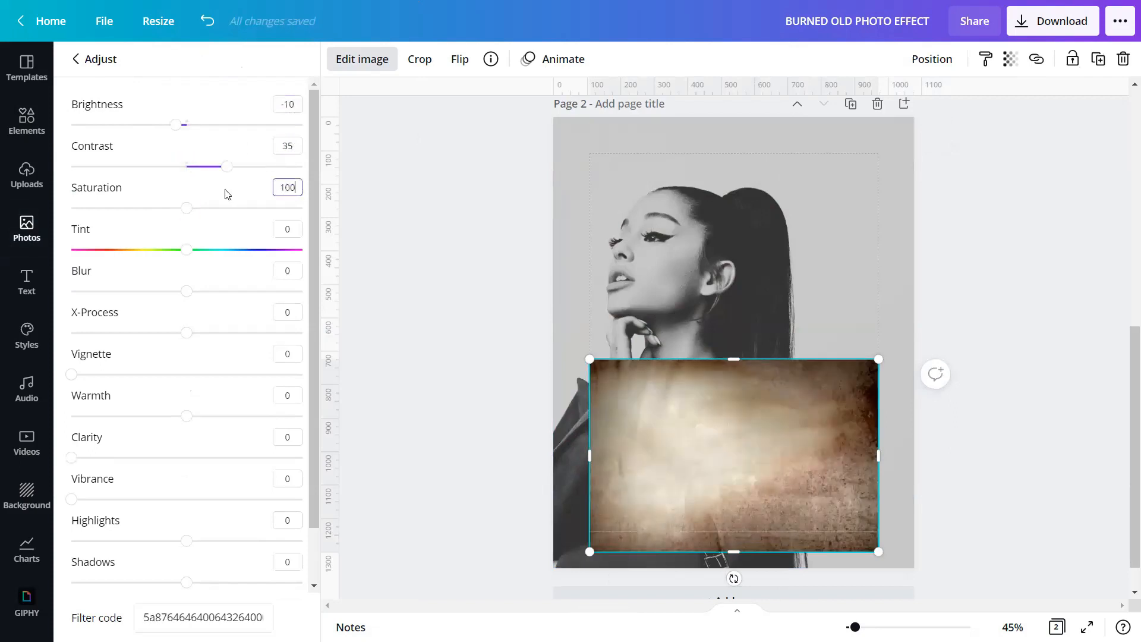
{"action": "key", "text": "Return"}
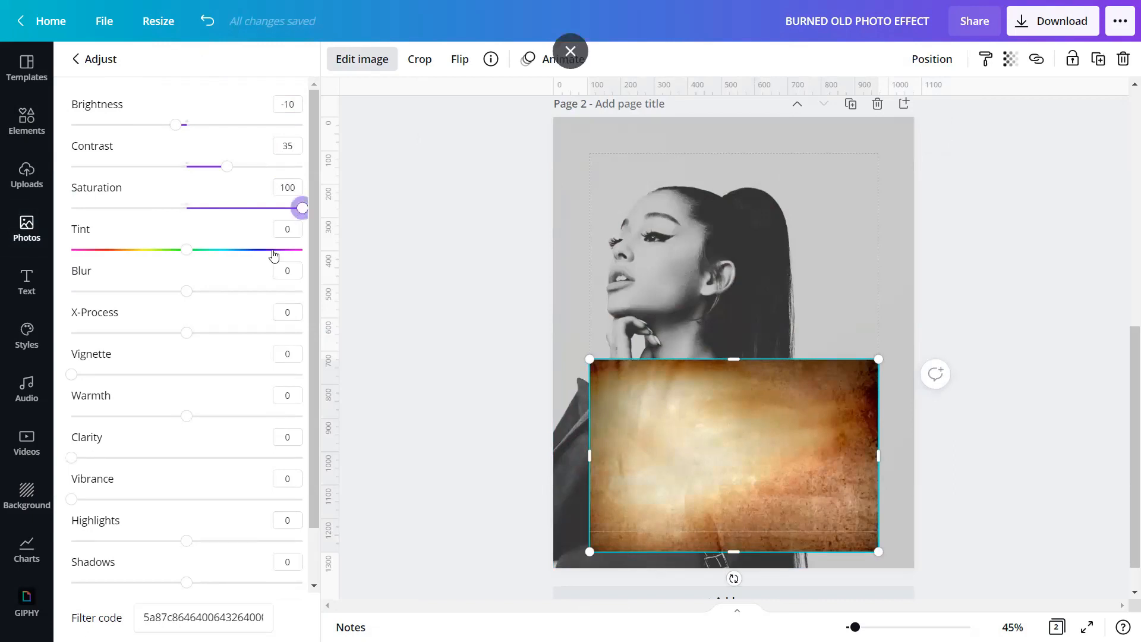
Step: Set the texture's blur to -5, clarity to 35, and vibrance, highlights and shadows to 100
{"action": "left_click", "coordinate": [297, 271]}
{"action": "key", "text": "Tab"}
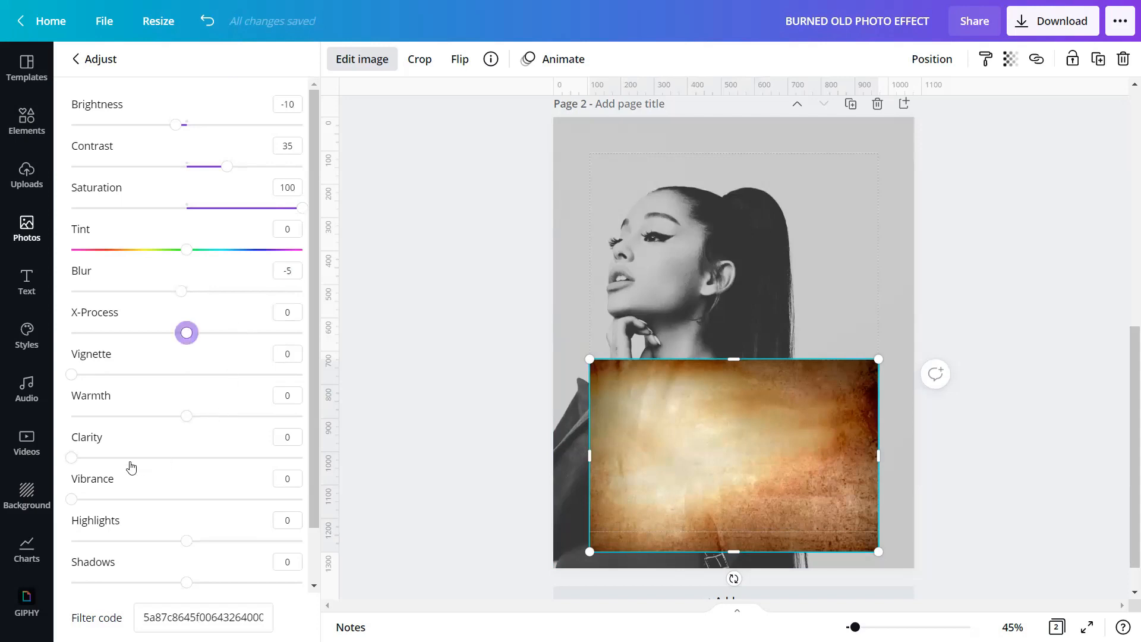
{"action": "left_click", "coordinate": [287, 438]}
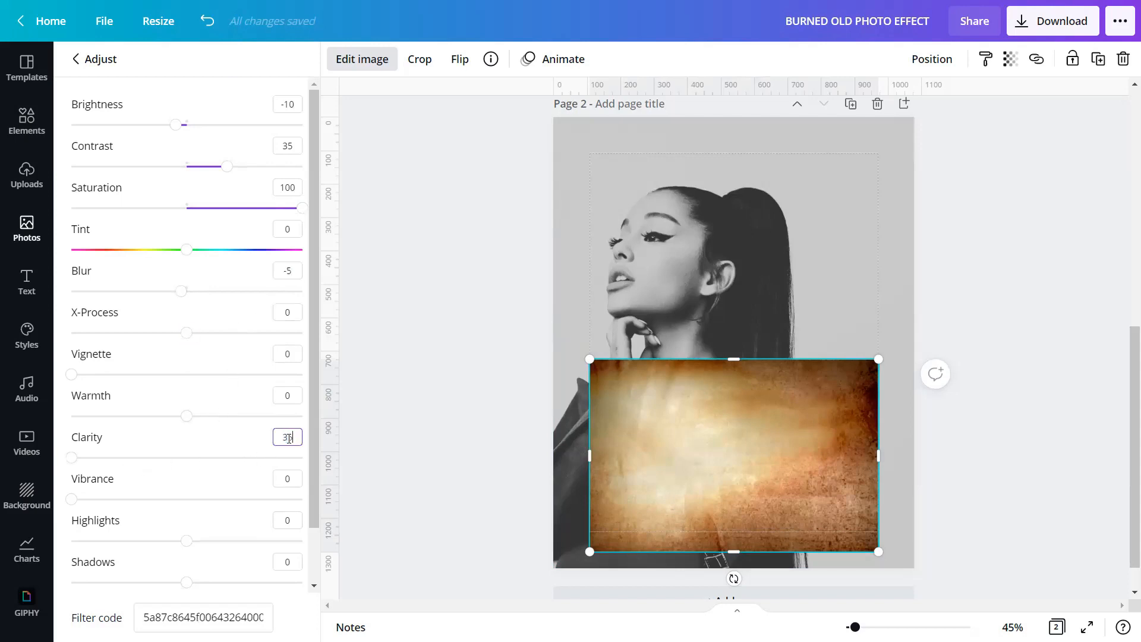
{"action": "key", "text": "Tab"}
{"action": "scroll", "coordinate": [235, 469], "scroll_direction": "down", "scroll_amount": 1}
{"action": "left_click_drag", "start_coordinate": [70, 440], "coordinate": [318, 449]}
{"action": "left_click_drag", "start_coordinate": [186, 481], "coordinate": [332, 488]}
{"action": "left_click_drag", "start_coordinate": [189, 523], "coordinate": [372, 532]}
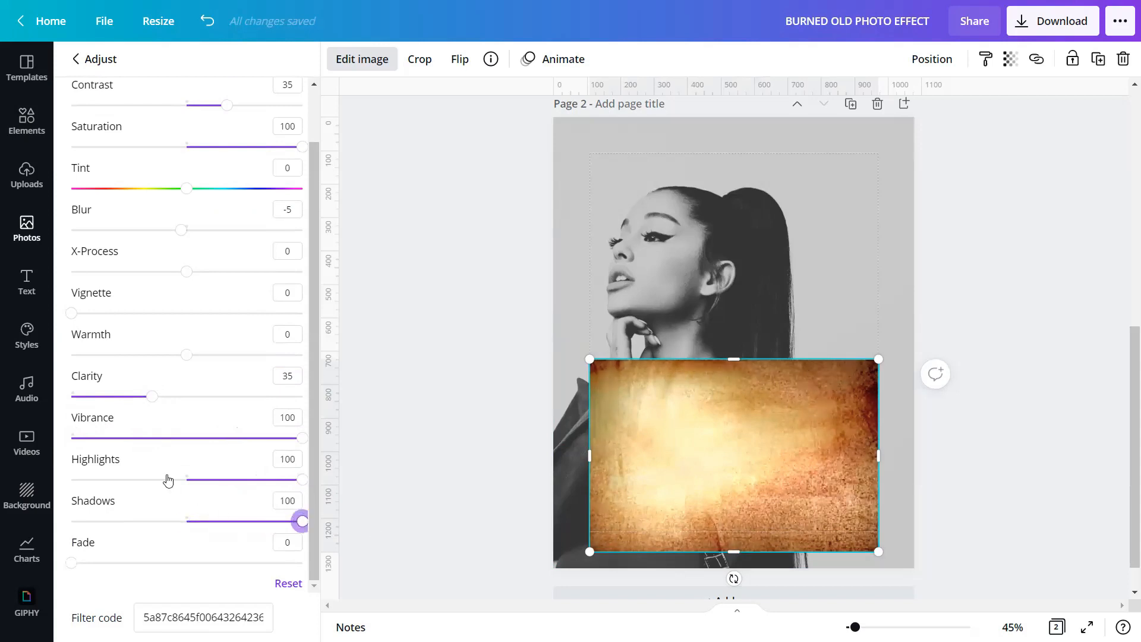
{"action": "left_click", "coordinate": [391, 442]}
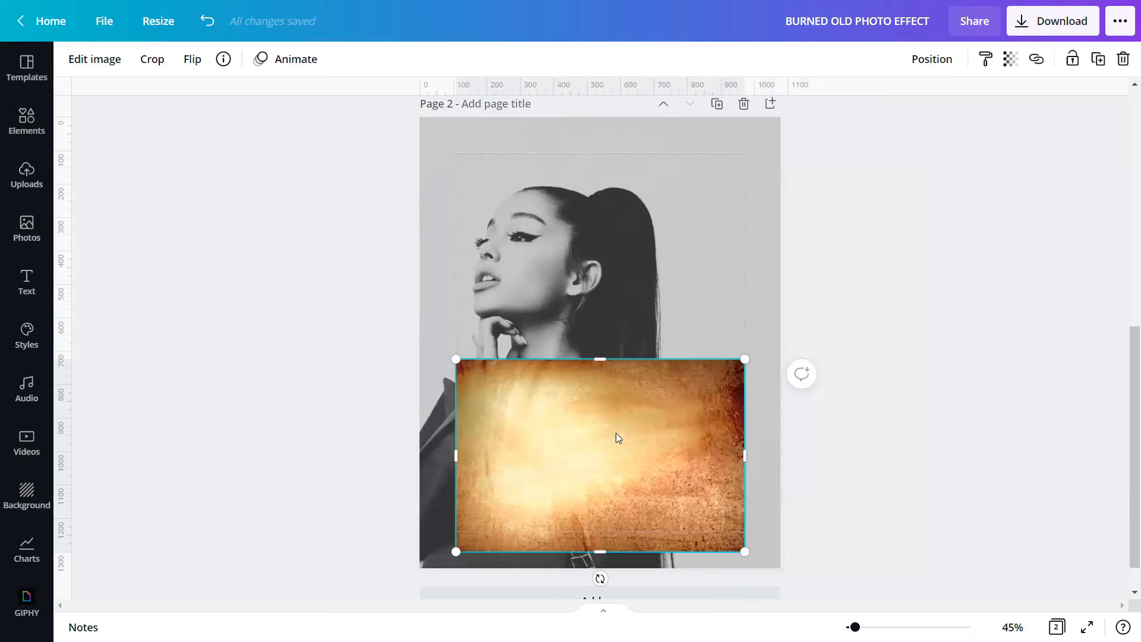
Step: Set the texture image's transparency to 40 and deselect it
{"action": "left_click", "coordinate": [1013, 59]}
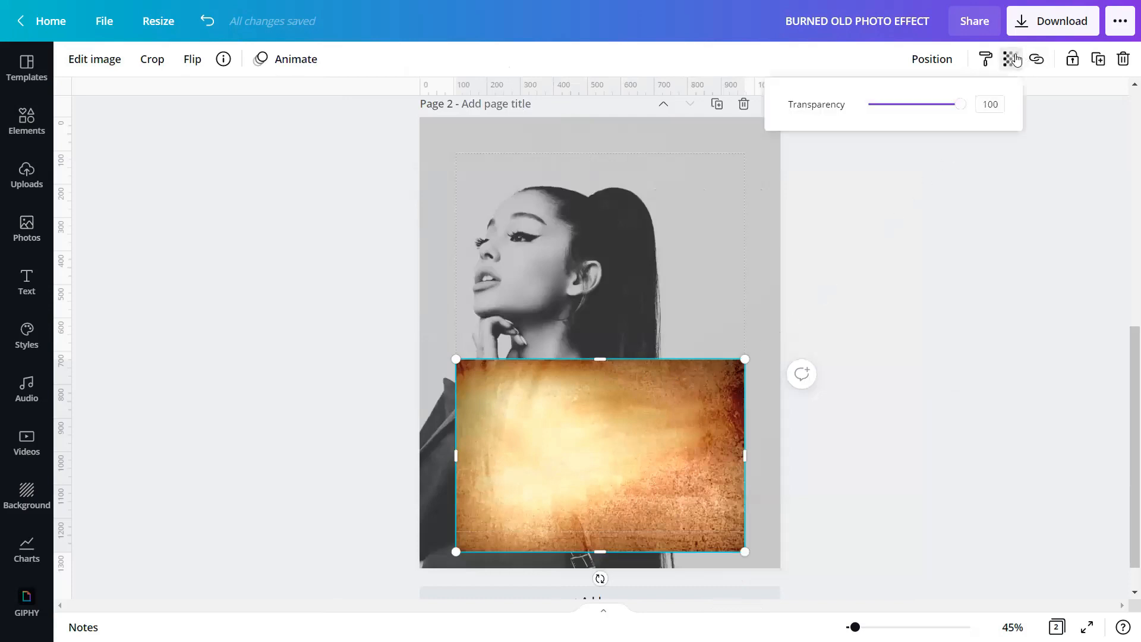
{"action": "left_click", "coordinate": [991, 104]}
{"action": "type", "text": "40"}
{"action": "key", "text": "Return"}
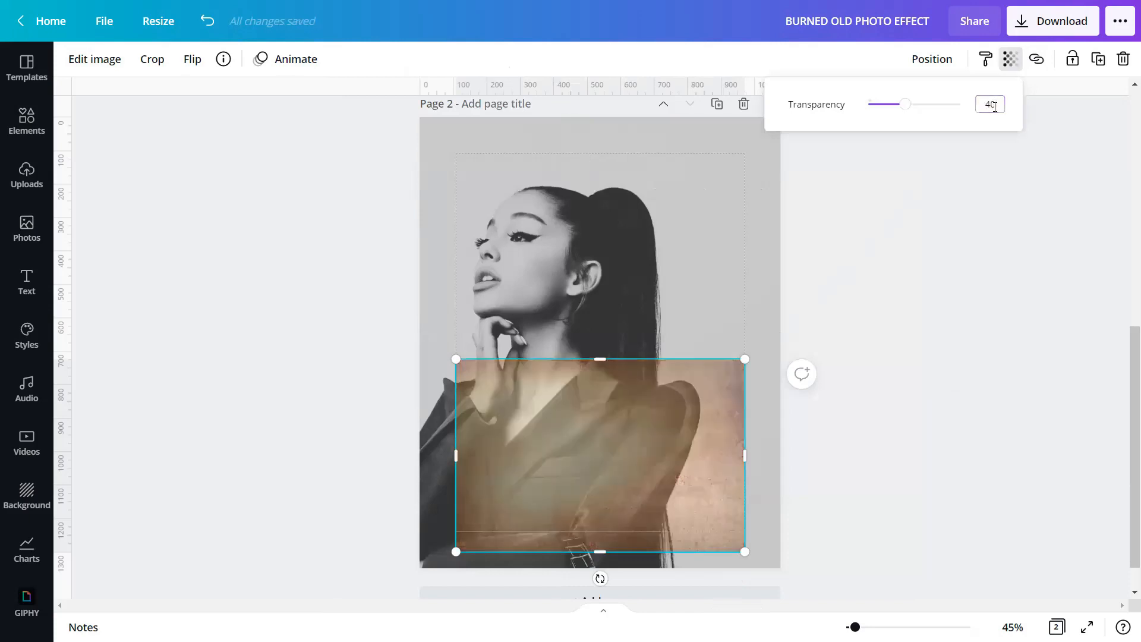
{"action": "left_click", "coordinate": [773, 381]}
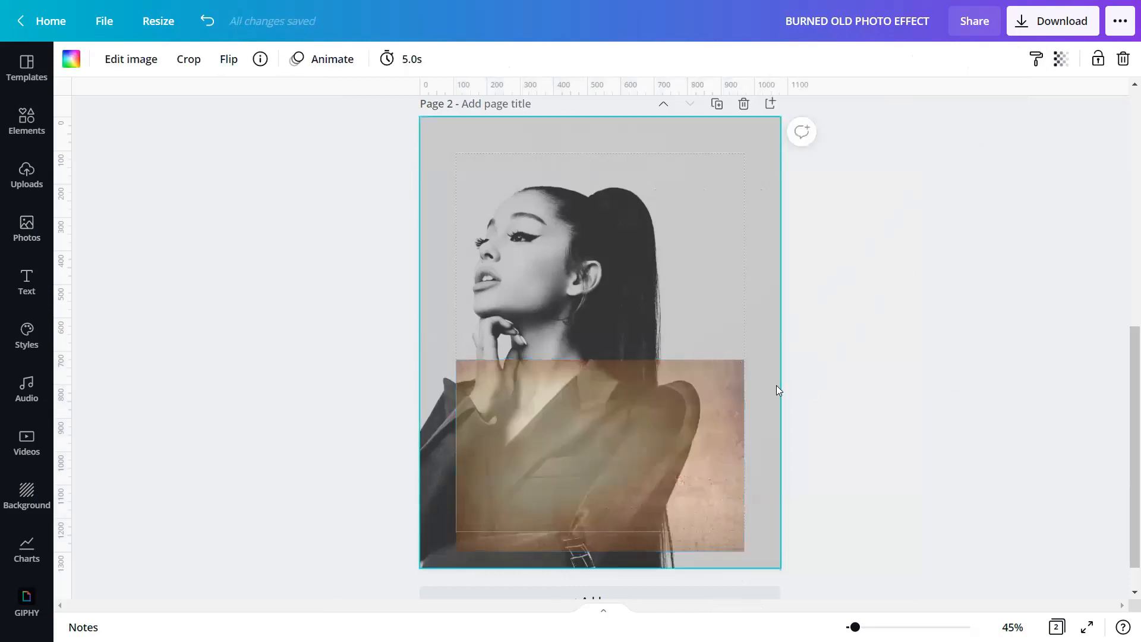
Step: Move the texture up over the portrait's neck and jacket and examine the blended surface up close
{"action": "left_click_drag", "start_coordinate": [582, 384], "coordinate": [585, 321]}
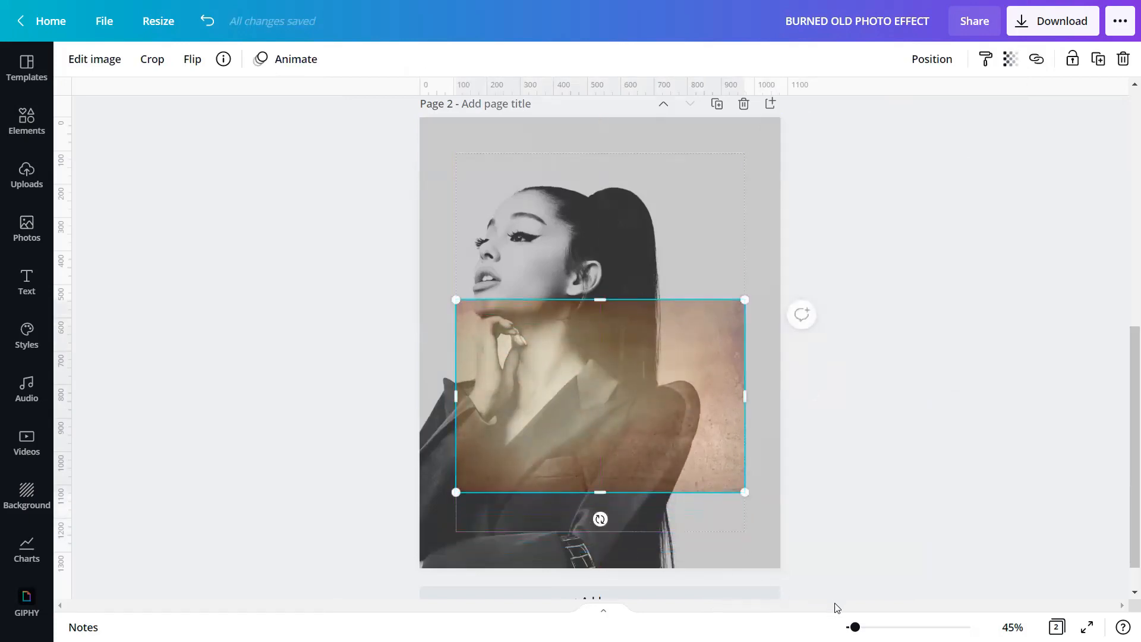
{"action": "scroll", "coordinate": [780, 465], "scroll_direction": "up", "scroll_amount": 8, "text": "ctrl"}
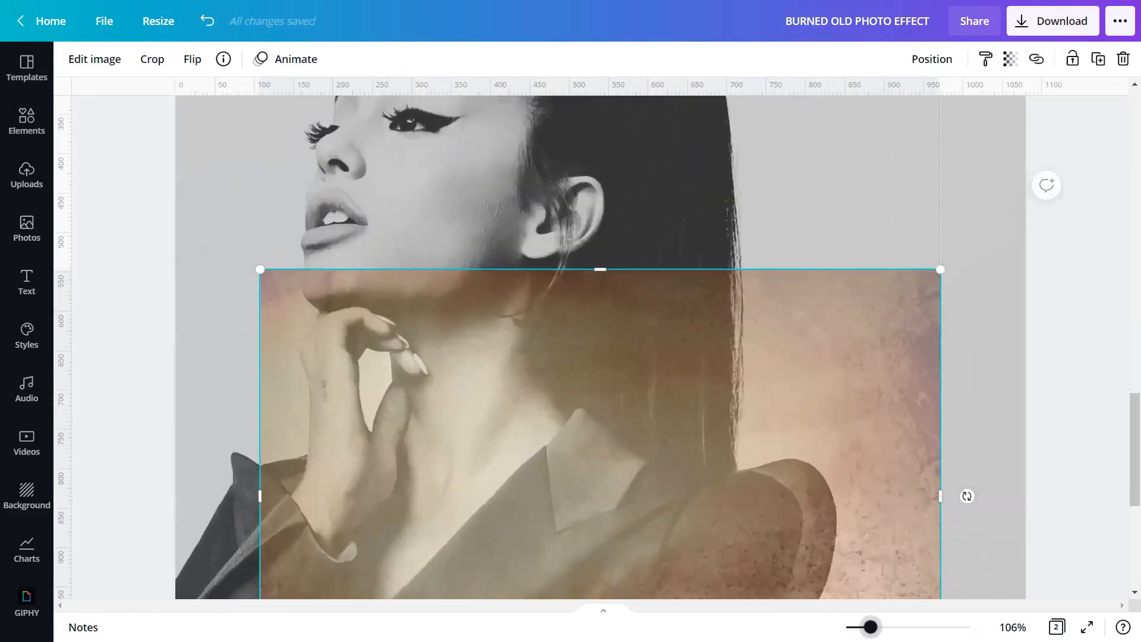
{"action": "scroll", "coordinate": [779, 465], "scroll_direction": "down", "scroll_amount": 6}
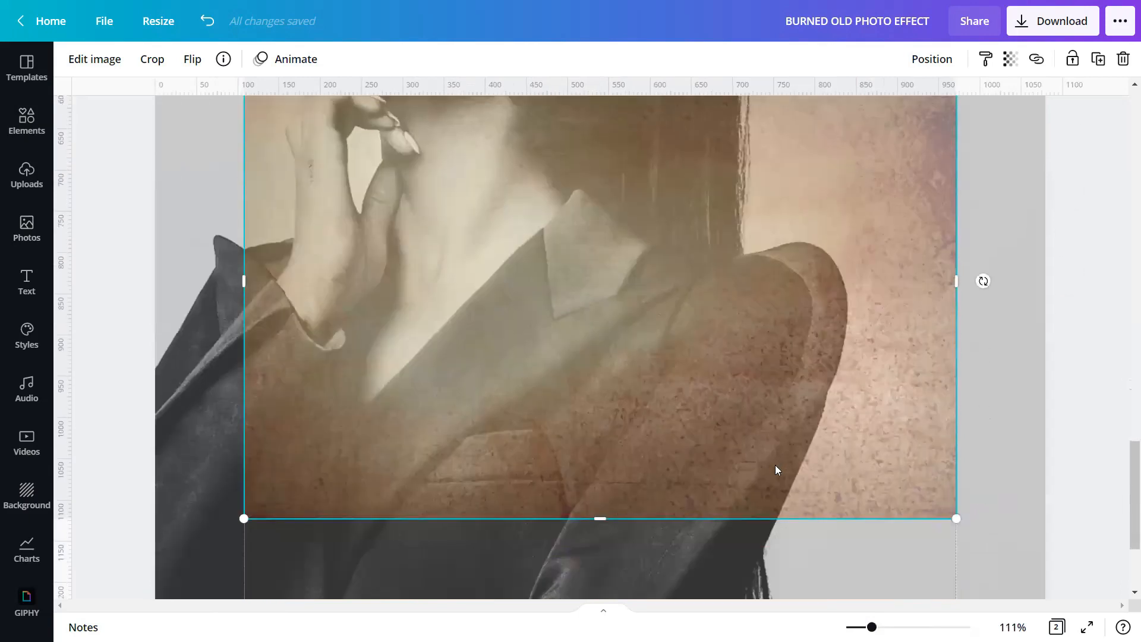
{"action": "scroll", "coordinate": [775, 466], "scroll_direction": "up", "scroll_amount": 3}
{"action": "scroll", "coordinate": [776, 471], "scroll_direction": "up", "scroll_amount": 3}
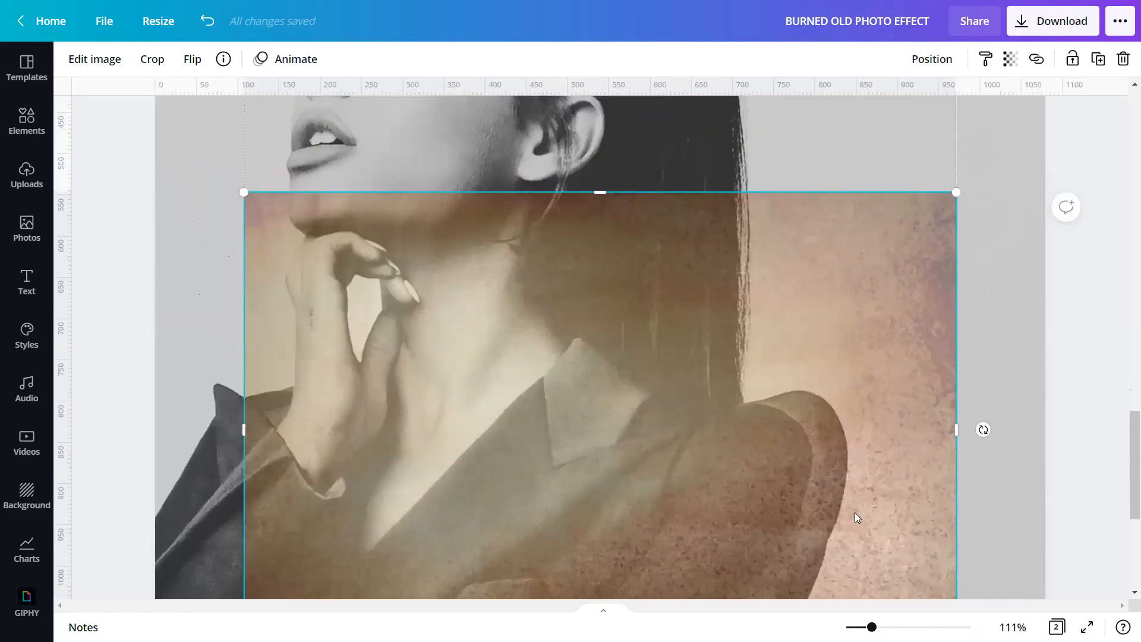
Step: Rotate the texture image by 90 degrees into an upright orientation over the portrait
{"action": "left_click_drag", "start_coordinate": [872, 627], "coordinate": [859, 627]}
{"action": "left_click_drag", "start_coordinate": [614, 545], "coordinate": [725, 386]}
{"action": "scroll", "coordinate": [476, 388], "scroll_direction": "up", "scroll_amount": 3}
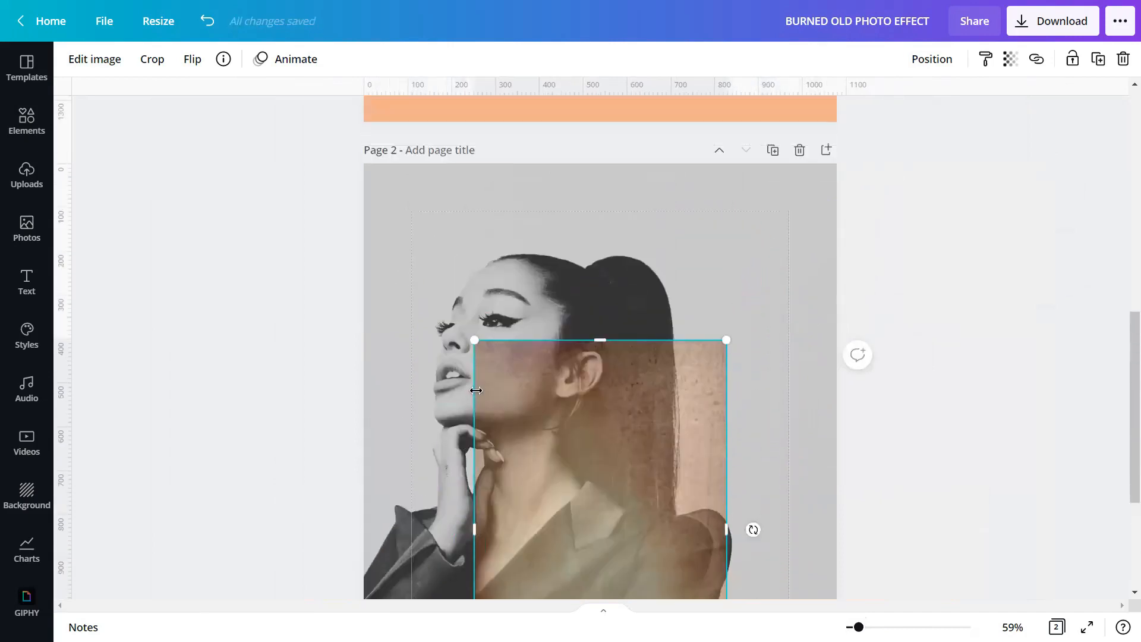
Step: Move and enlarge the texture image proportionally until it covers the whole portrait page from edge to edge
{"action": "left_click_drag", "start_coordinate": [459, 316], "coordinate": [347, 194]}
{"action": "left_click_drag", "start_coordinate": [726, 176], "coordinate": [734, 164]}
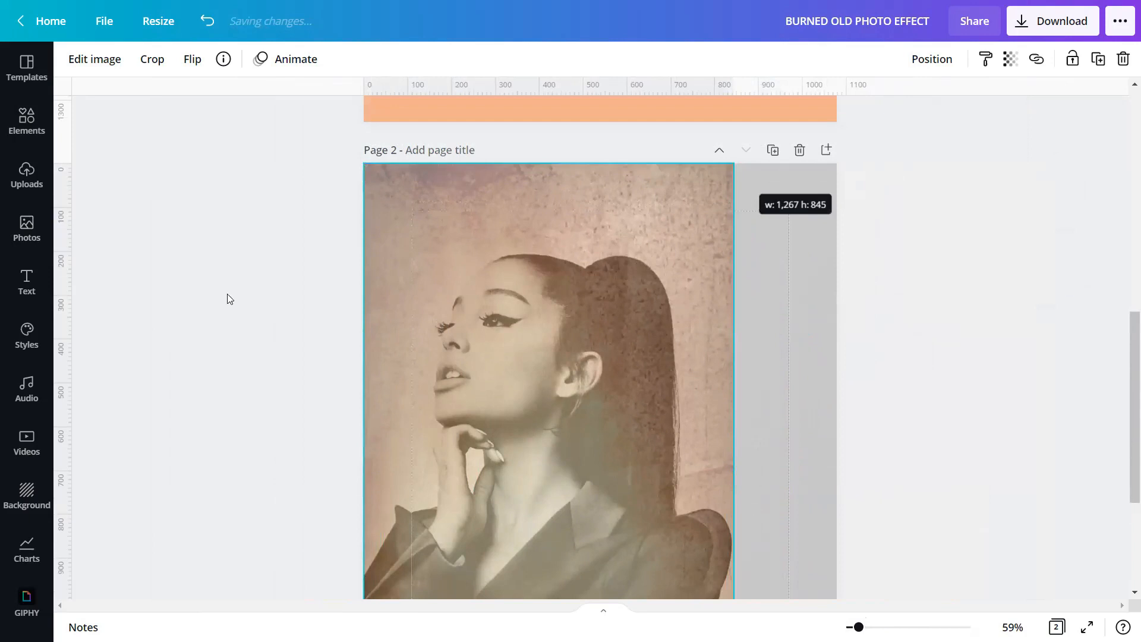
{"action": "scroll", "coordinate": [540, 411], "scroll_direction": "down", "scroll_amount": 4}
{"action": "left_click_drag", "start_coordinate": [778, 537], "coordinate": [915, 616]}
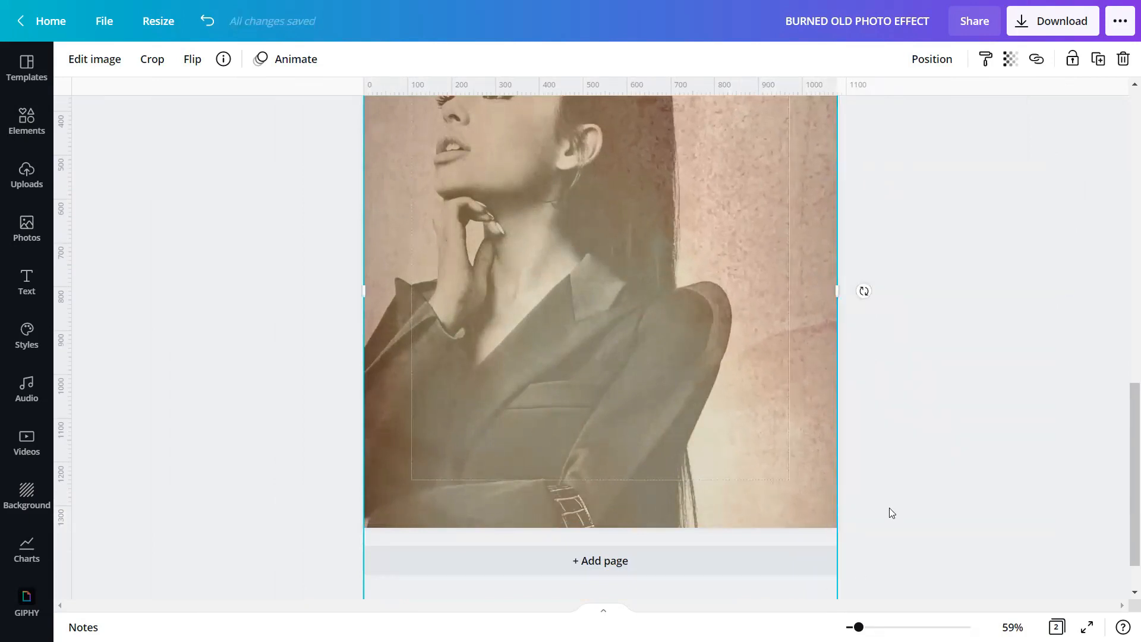
Step: Lock the full-page texture image in place and deselect it
{"action": "left_click", "coordinate": [1073, 59]}
{"action": "left_click_drag", "start_coordinate": [1131, 476], "coordinate": [1126, 431]}
{"action": "left_click", "coordinate": [1009, 476]}
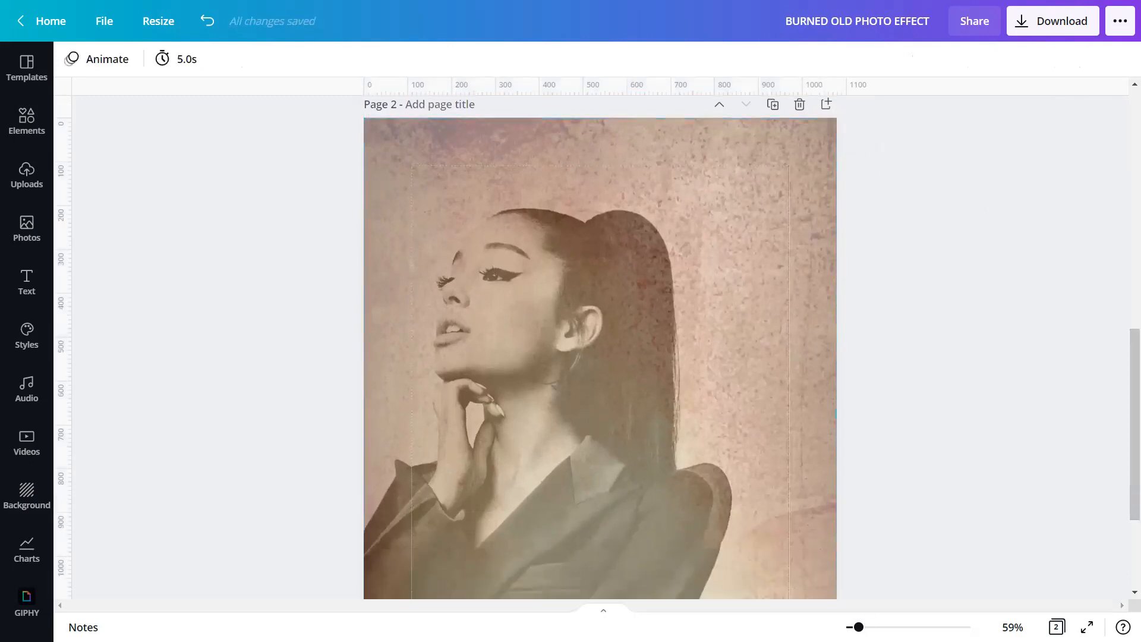
Step: Examine the texture's blend with the portrait up close, from the head down to the page's lower edge
{"action": "scroll", "coordinate": [799, 507], "scroll_direction": "up", "scroll_amount": 5}
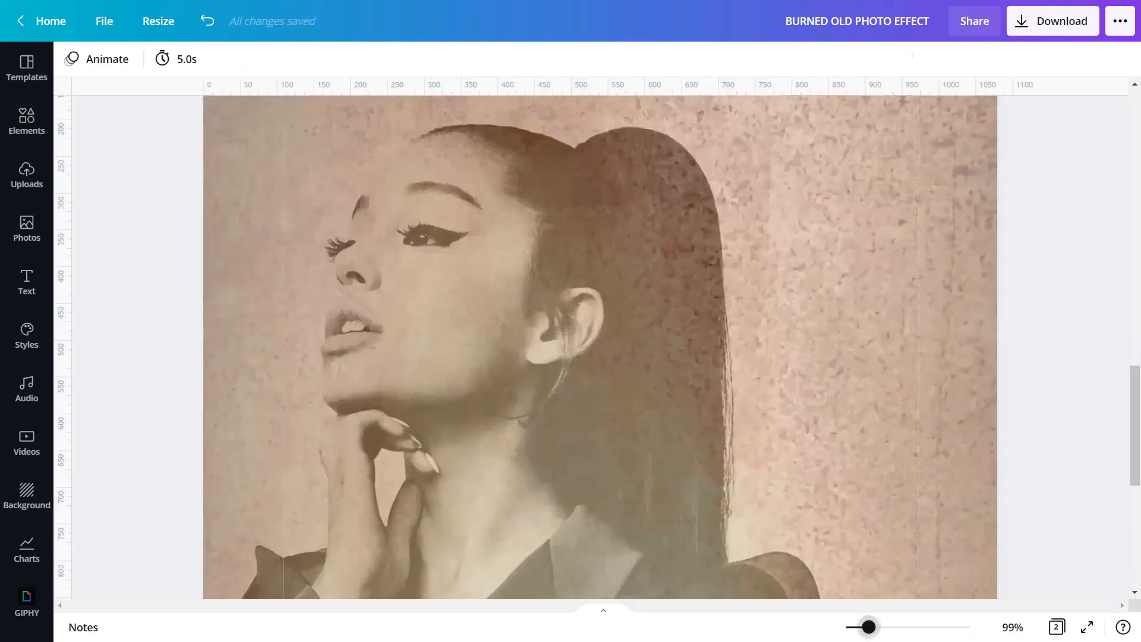
{"action": "scroll", "coordinate": [747, 364], "scroll_direction": "up", "scroll_amount": 3}
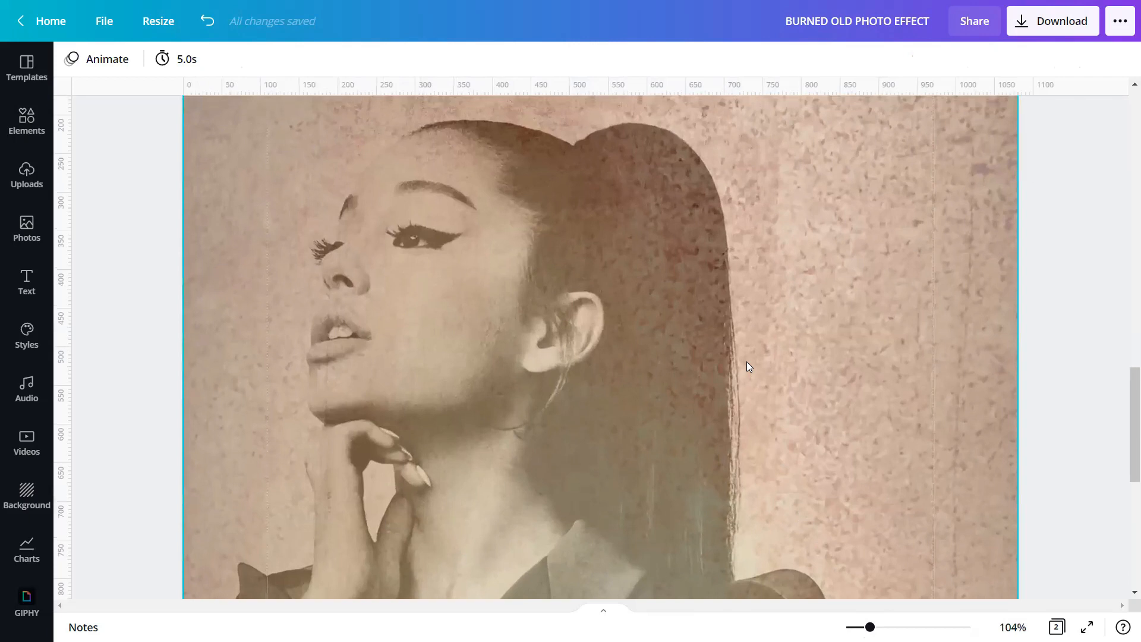
{"action": "scroll", "coordinate": [747, 367], "scroll_direction": "up", "scroll_amount": 3}
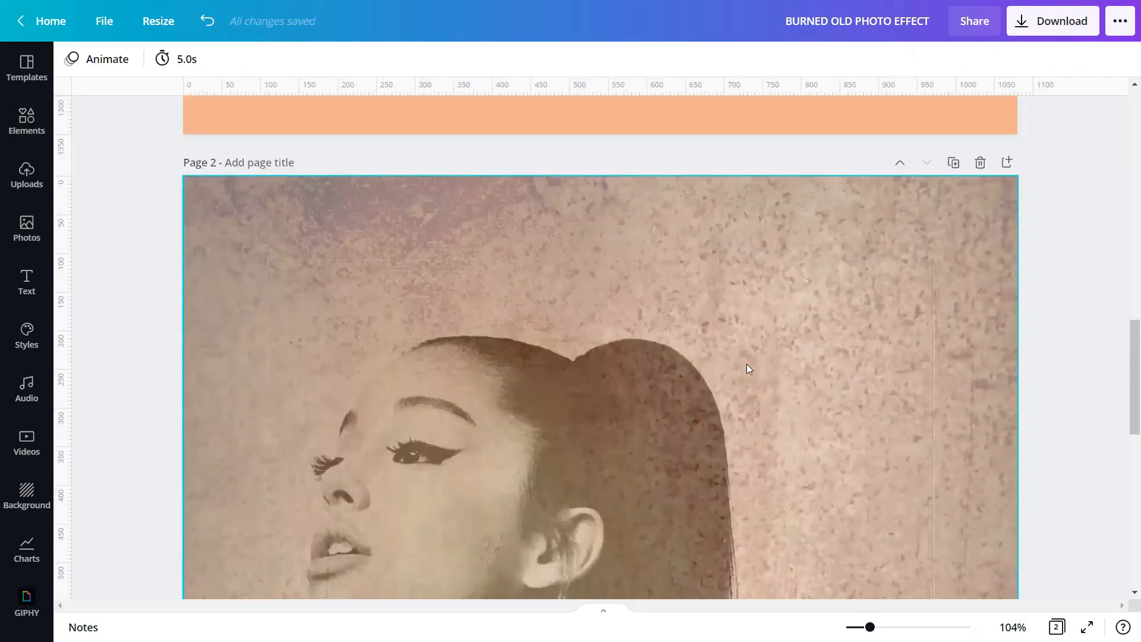
{"action": "scroll", "coordinate": [748, 368], "scroll_direction": "down", "scroll_amount": 5}
{"action": "scroll", "coordinate": [747, 367], "scroll_direction": "down", "scroll_amount": 10}
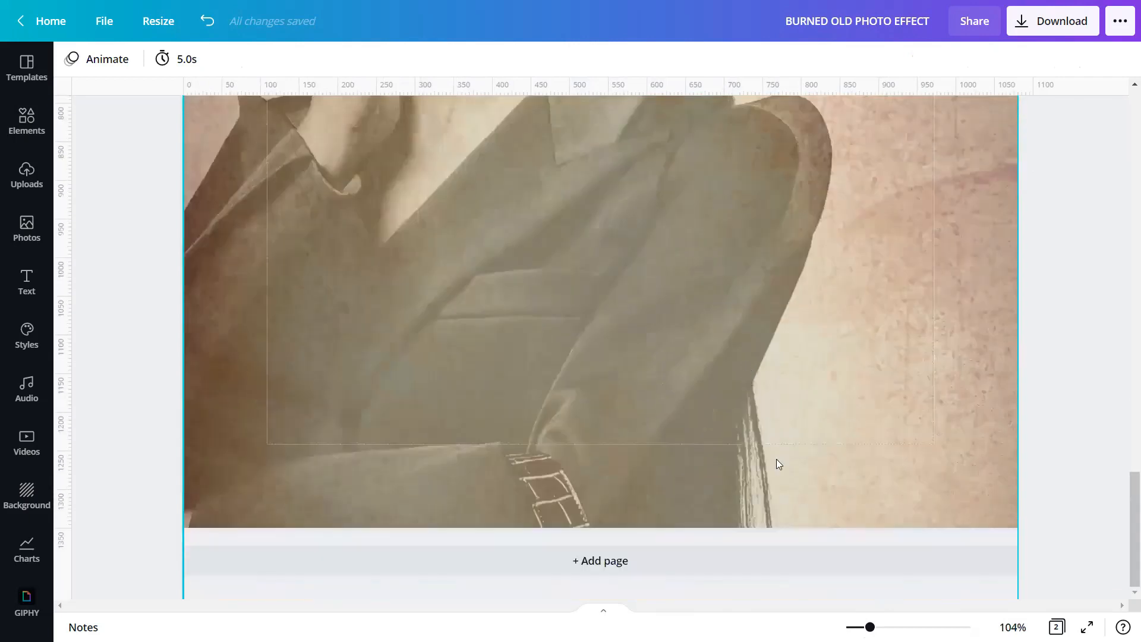
{"action": "scroll", "coordinate": [769, 538], "scroll_direction": "down", "scroll_amount": 4}
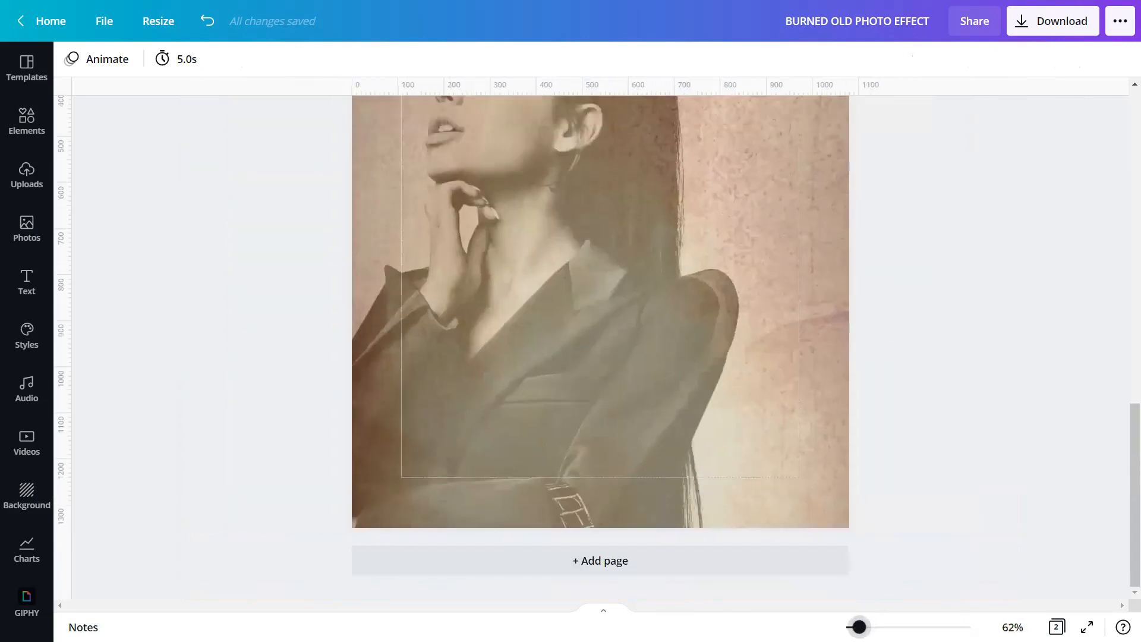
{"action": "scroll", "coordinate": [769, 539], "scroll_direction": "up", "scroll_amount": 4}
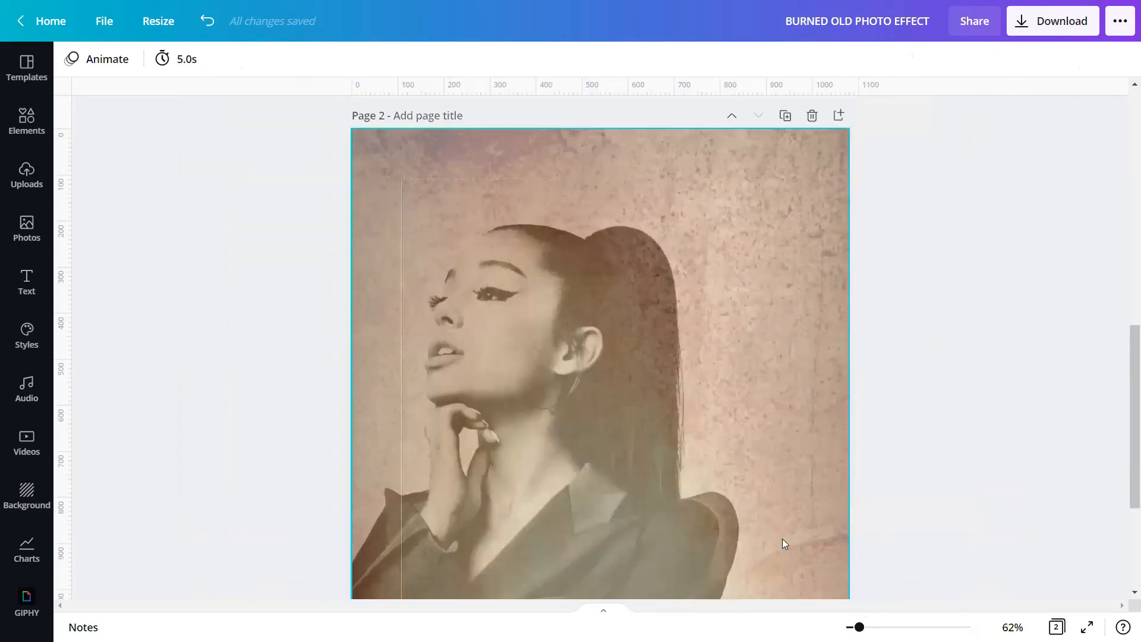
{"action": "scroll", "coordinate": [819, 542], "scroll_direction": "down", "scroll_amount": 2}
{"action": "scroll", "coordinate": [819, 542], "scroll_direction": "down", "scroll_amount": 2}
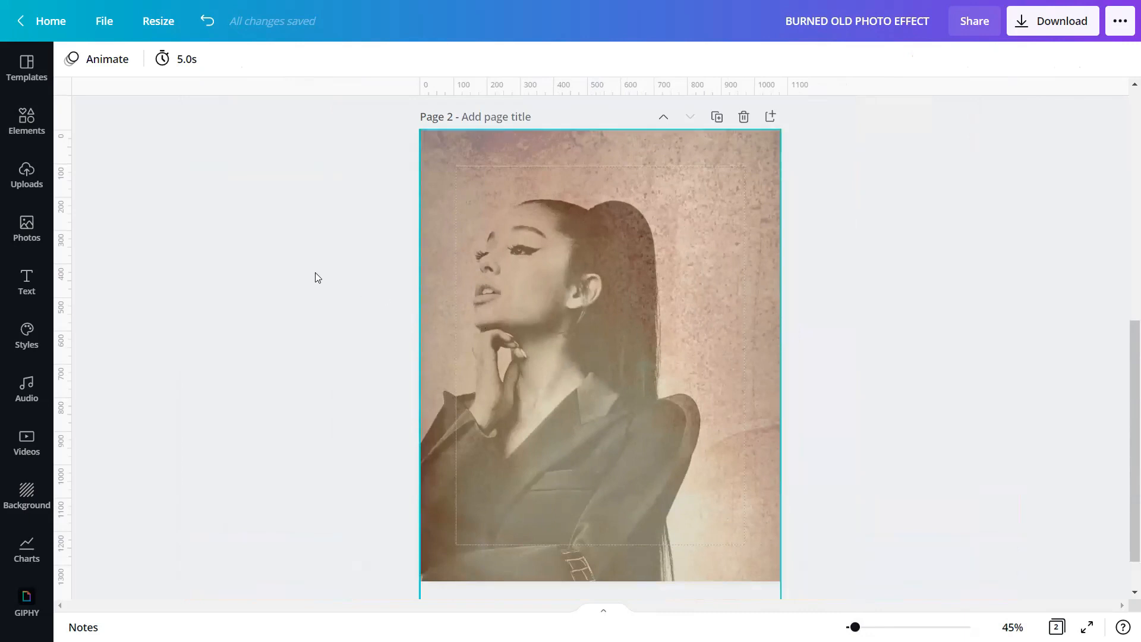
Step: Search the elements library for "BURNED EDGES" and limit the results to graphics
{"action": "left_click", "coordinate": [29, 121]}
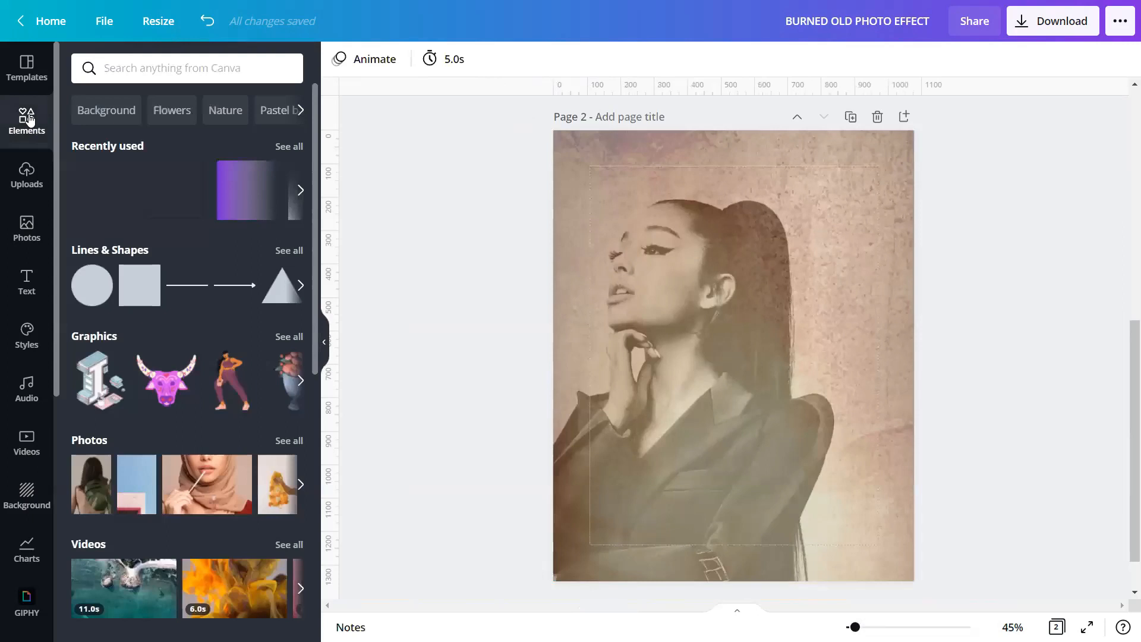
{"action": "left_click", "coordinate": [132, 66]}
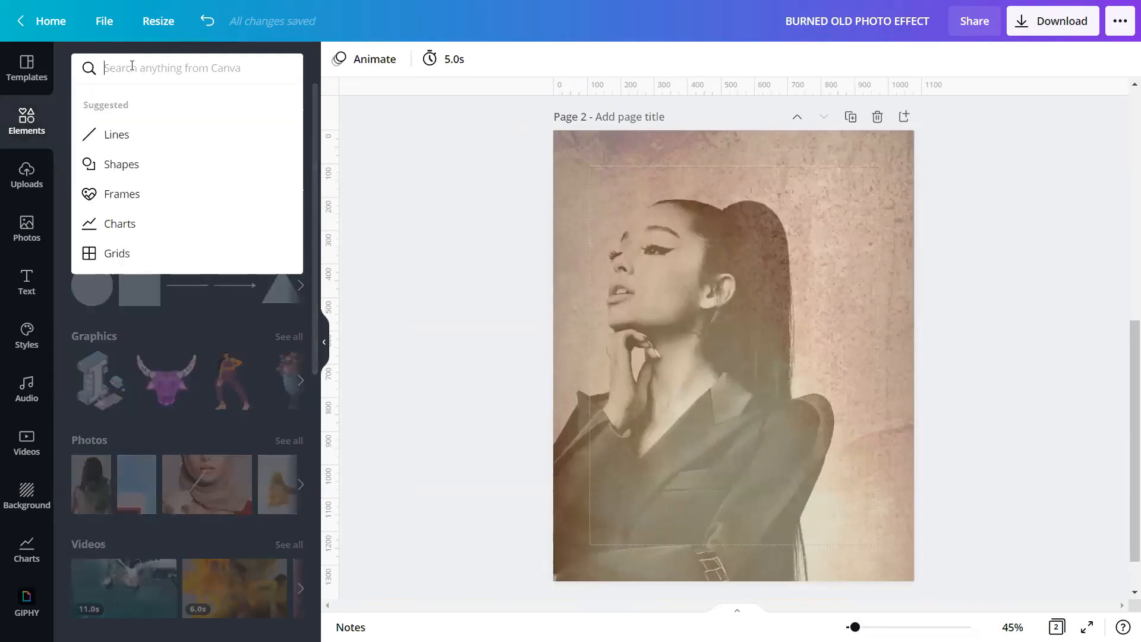
{"action": "type", "text": "BURNED EDGES"}
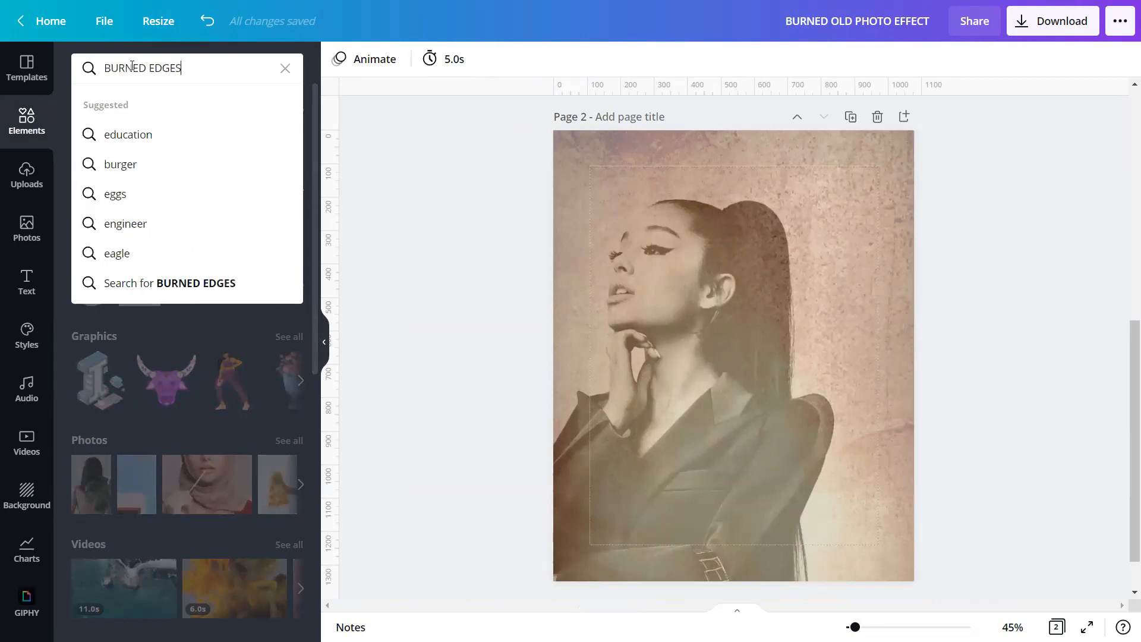
{"action": "key", "text": "Return"}
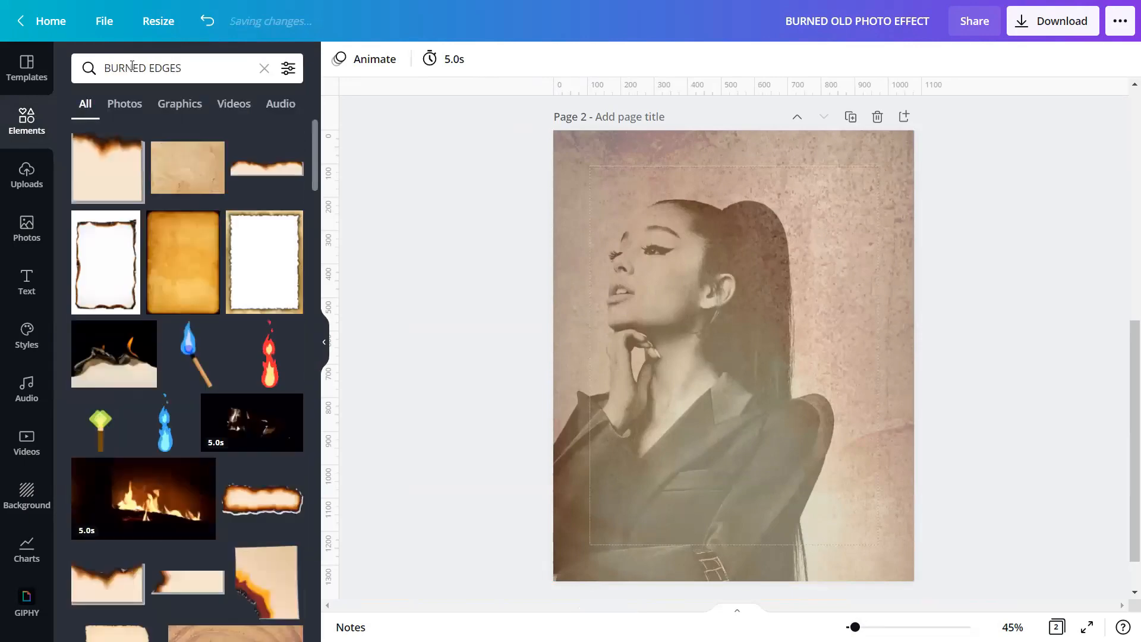
{"action": "left_click", "coordinate": [163, 107]}
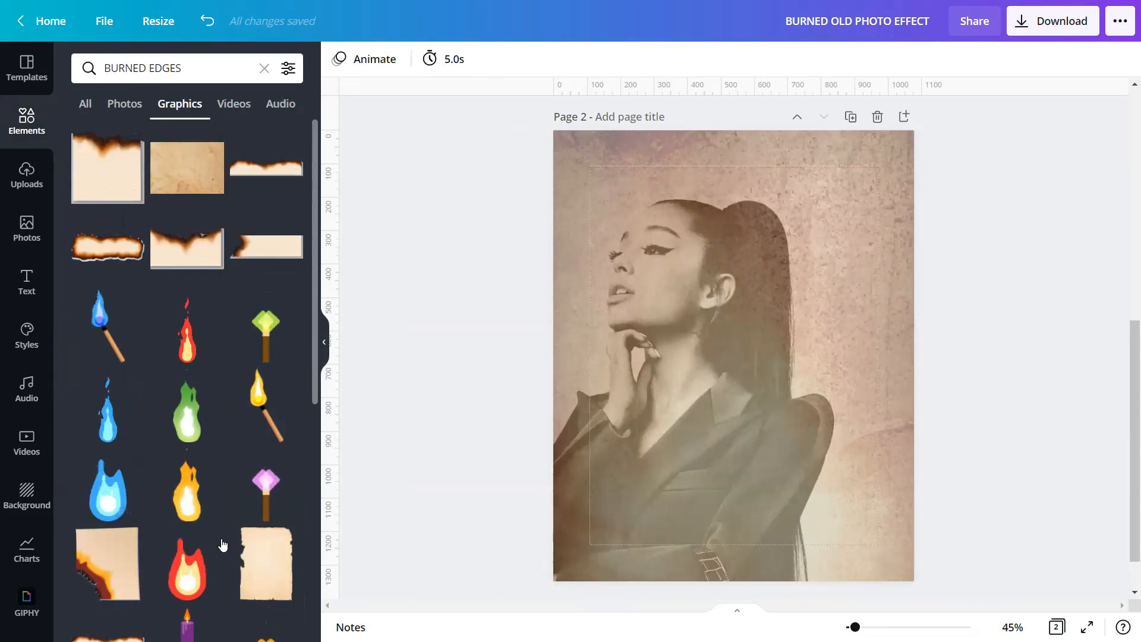
Step: Add the "Piece of Paper with Burnt Edges" graphic to the portrait page
{"action": "scroll", "coordinate": [128, 562], "scroll_direction": "down", "scroll_amount": 2}
{"action": "scroll", "coordinate": [128, 562], "scroll_direction": "down", "scroll_amount": 1}
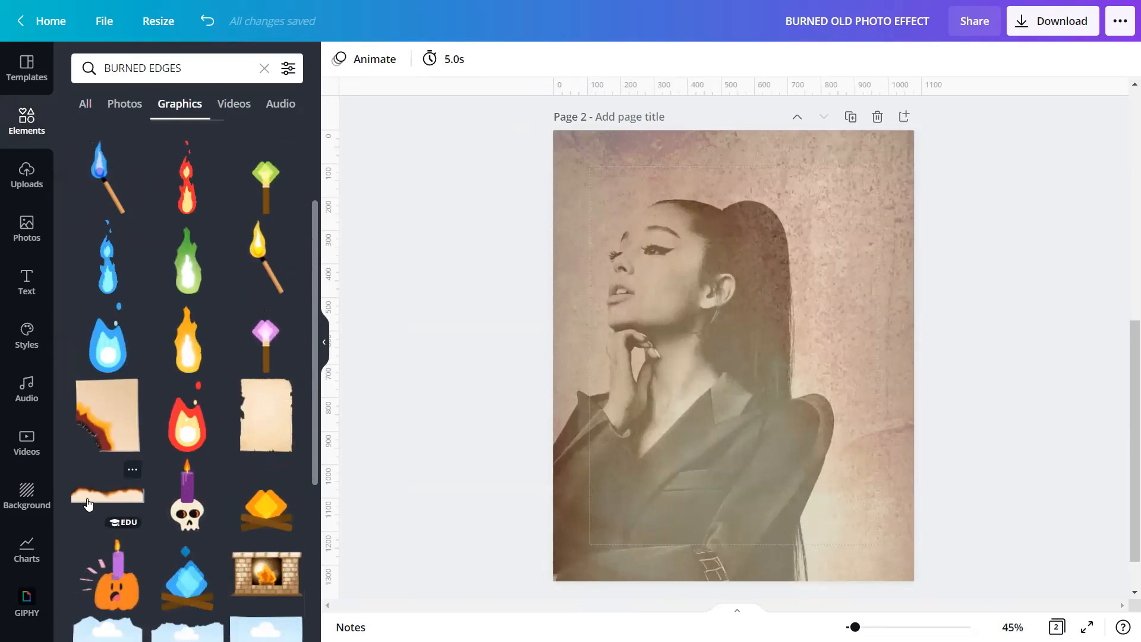
{"action": "left_click", "coordinate": [131, 471]}
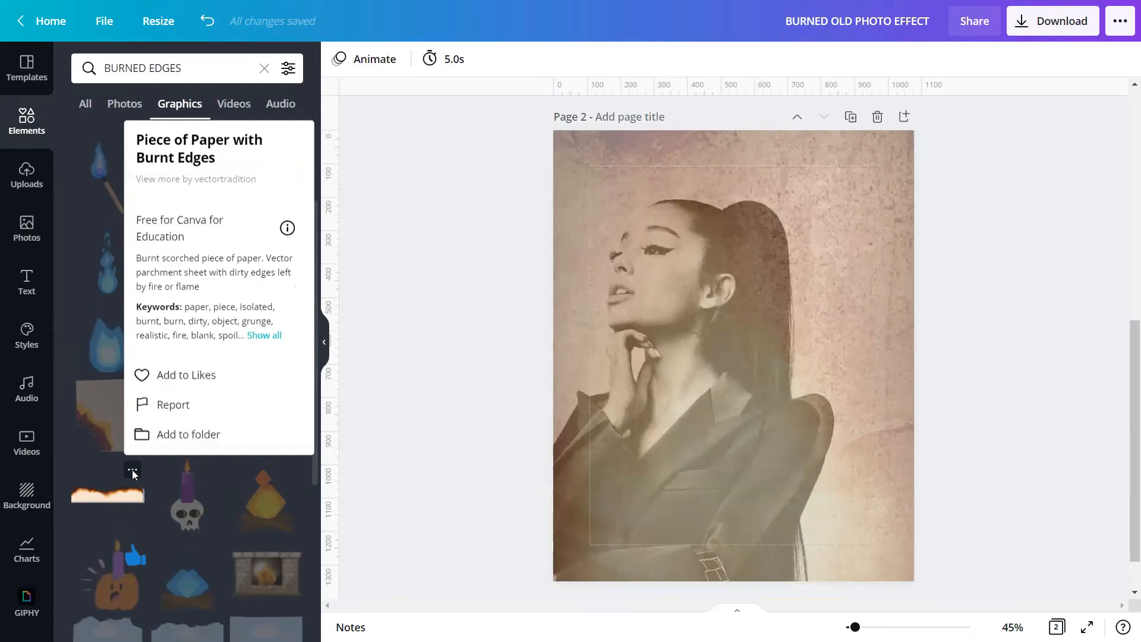
{"action": "left_click", "coordinate": [97, 502]}
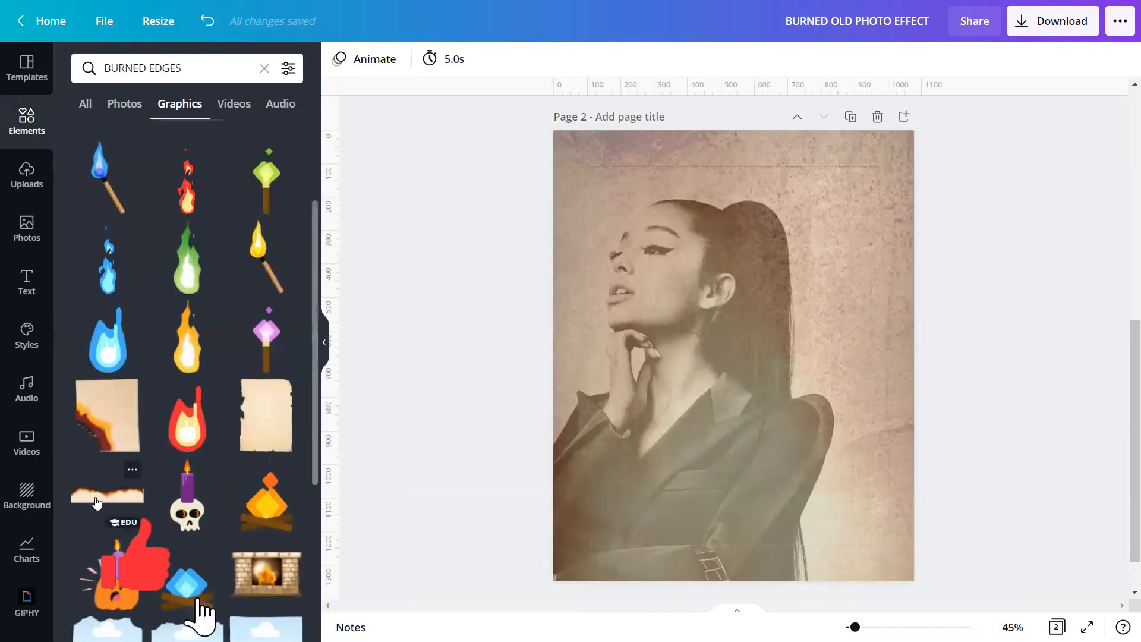
{"action": "left_click", "coordinate": [97, 502]}
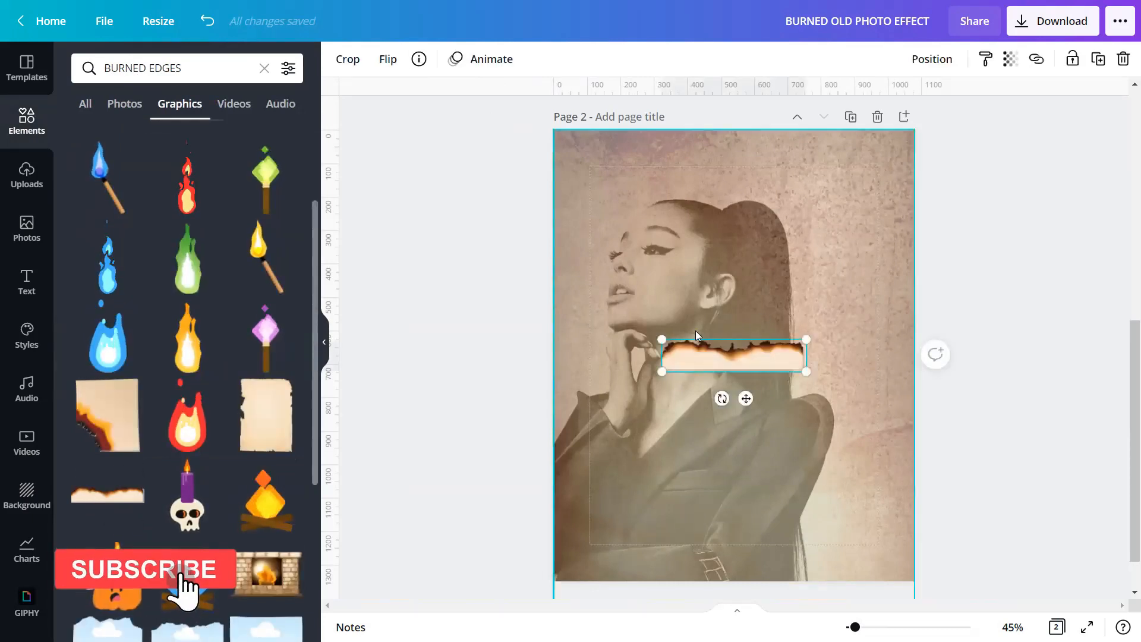
Step: Rotate the burnt paper strip upright so that its charred side faces the portrait's face
{"action": "mouse_move", "coordinate": [722, 399]}
{"action": "left_mouse_down"}
{"action": "mouse_move", "coordinate": [751, 437]}
{"action": "mouse_move", "coordinate": [786, 447]}
{"action": "mouse_move", "coordinate": [742, 448]}
{"action": "mouse_move", "coordinate": [813, 515]}
{"action": "mouse_move", "coordinate": [764, 504]}
{"action": "mouse_move", "coordinate": [684, 452]}
{"action": "mouse_move", "coordinate": [728, 475]}
{"action": "mouse_move", "coordinate": [689, 464]}
{"action": "mouse_move", "coordinate": [721, 505]}
{"action": "left_mouse_up"}
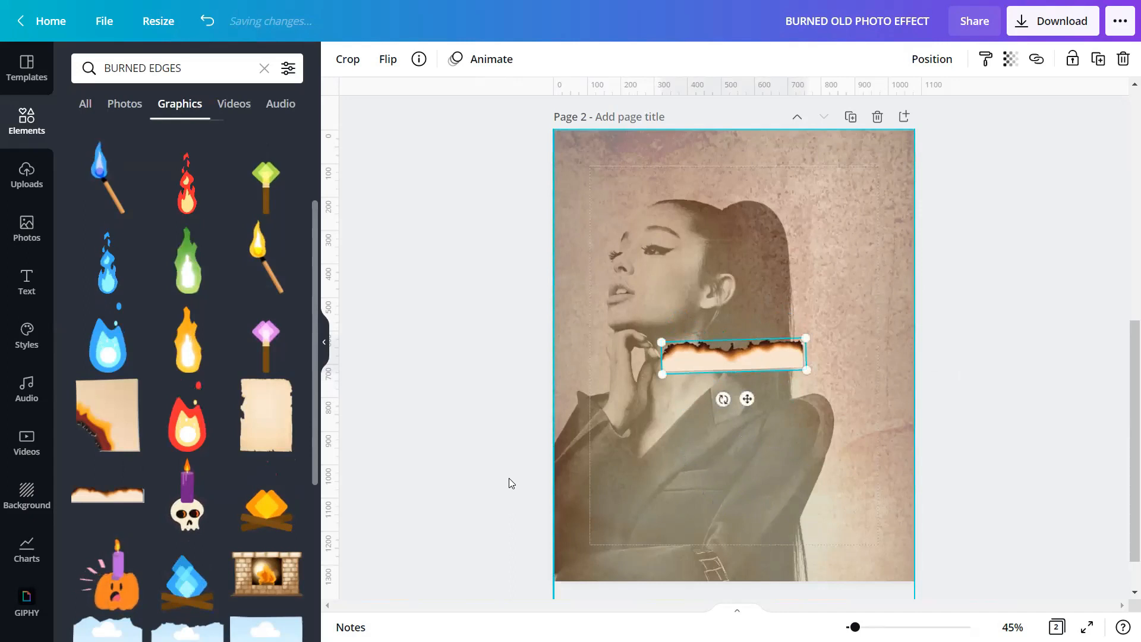
{"action": "left_click", "coordinate": [324, 342]}
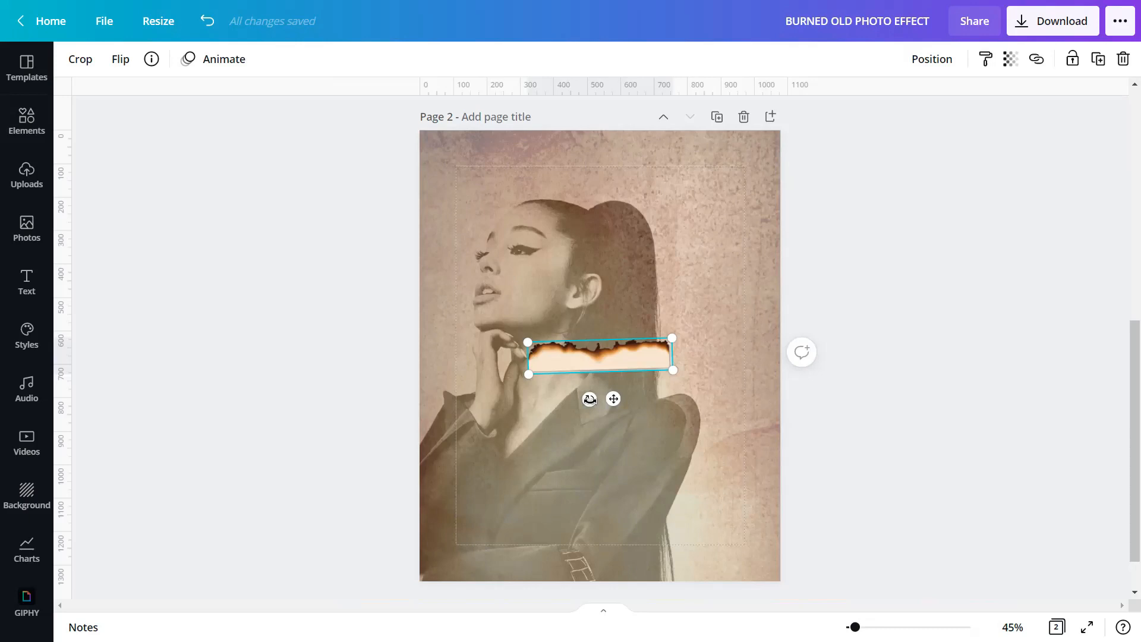
{"action": "left_click_drag", "start_coordinate": [631, 406], "coordinate": [643, 369]}
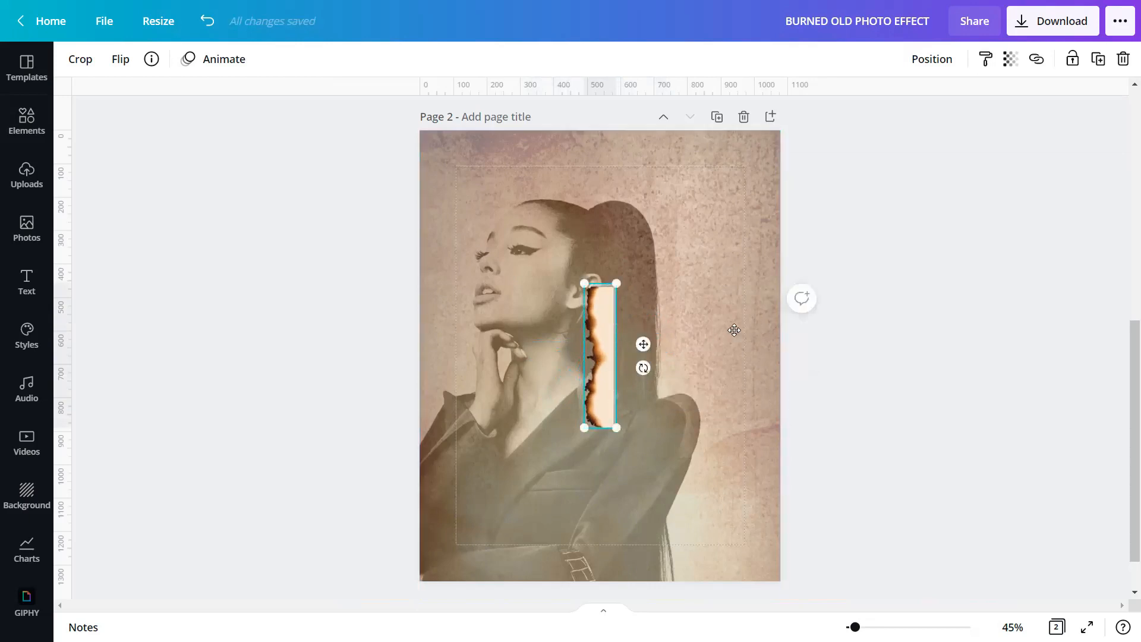
Step: Move the burnt paper strip into the page's upper right corner, slightly past the top and right page edges
{"action": "left_click_drag", "start_coordinate": [779, 274], "coordinate": [807, 219]}
{"action": "left_click_drag", "start_coordinate": [778, 434], "coordinate": [778, 434]}
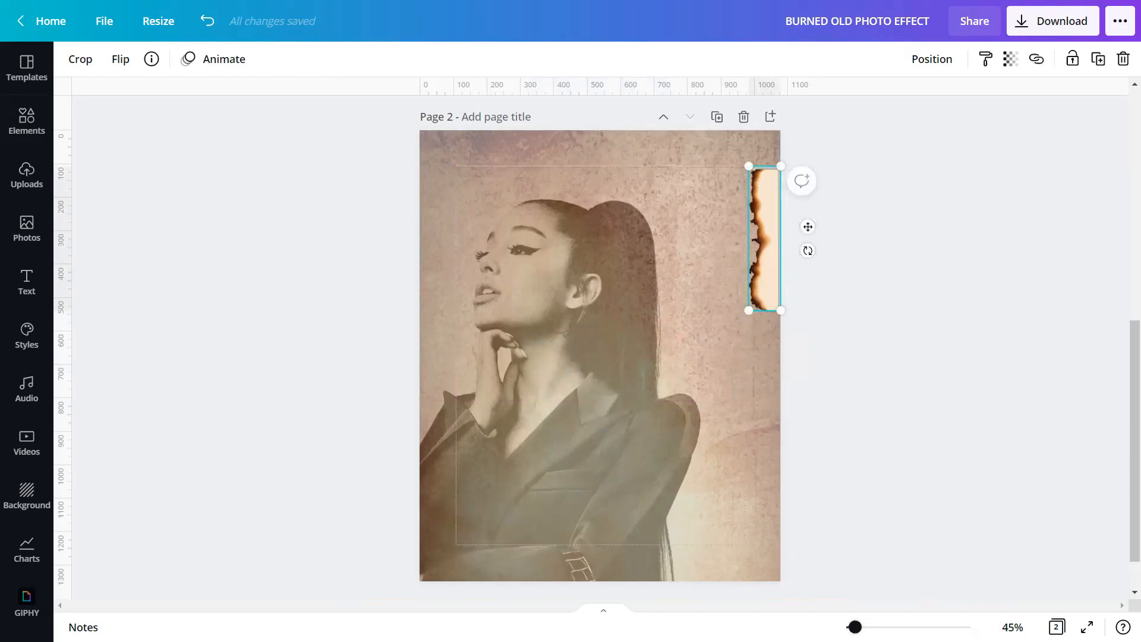
{"action": "scroll", "coordinate": [1031, 419], "scroll_direction": "up", "scroll_amount": 6}
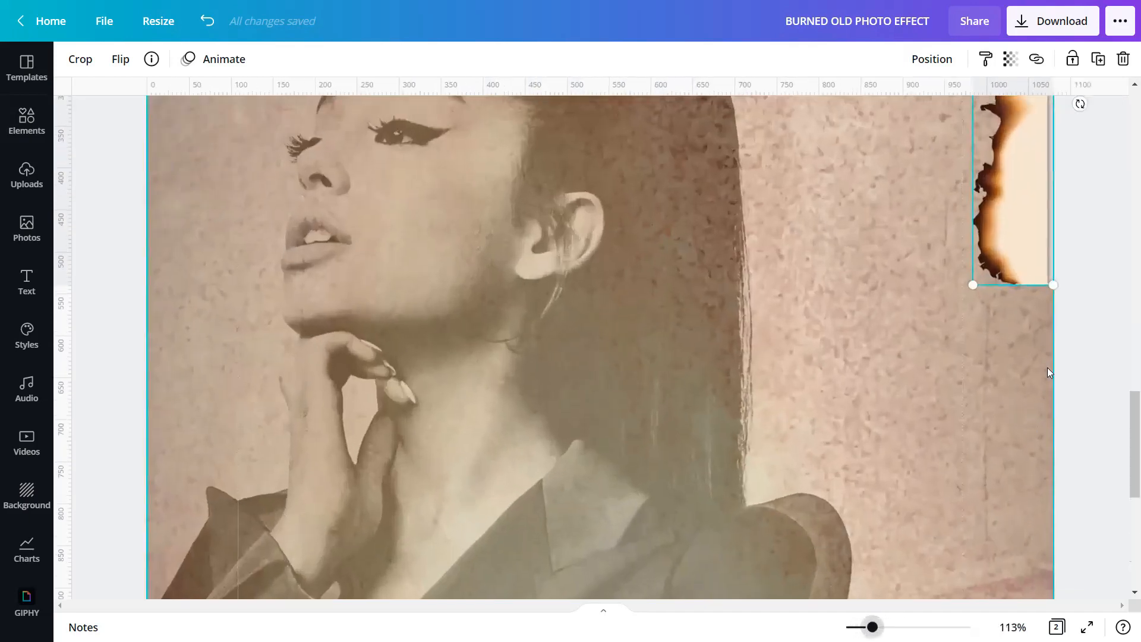
{"action": "scroll", "coordinate": [1047, 372], "scroll_direction": "up", "scroll_amount": 5}
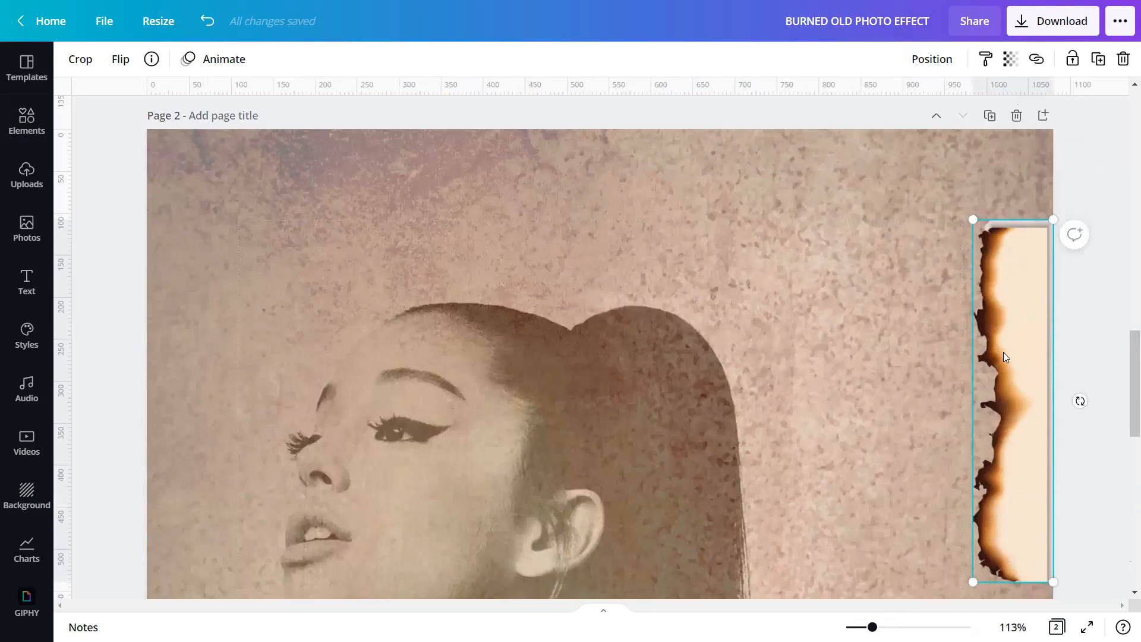
{"action": "left_click_drag", "start_coordinate": [1020, 219], "coordinate": [1019, 161]}
{"action": "key", "text": "Right"}
{"action": "key", "text": "Right"}
{"action": "key", "text": "Right"}
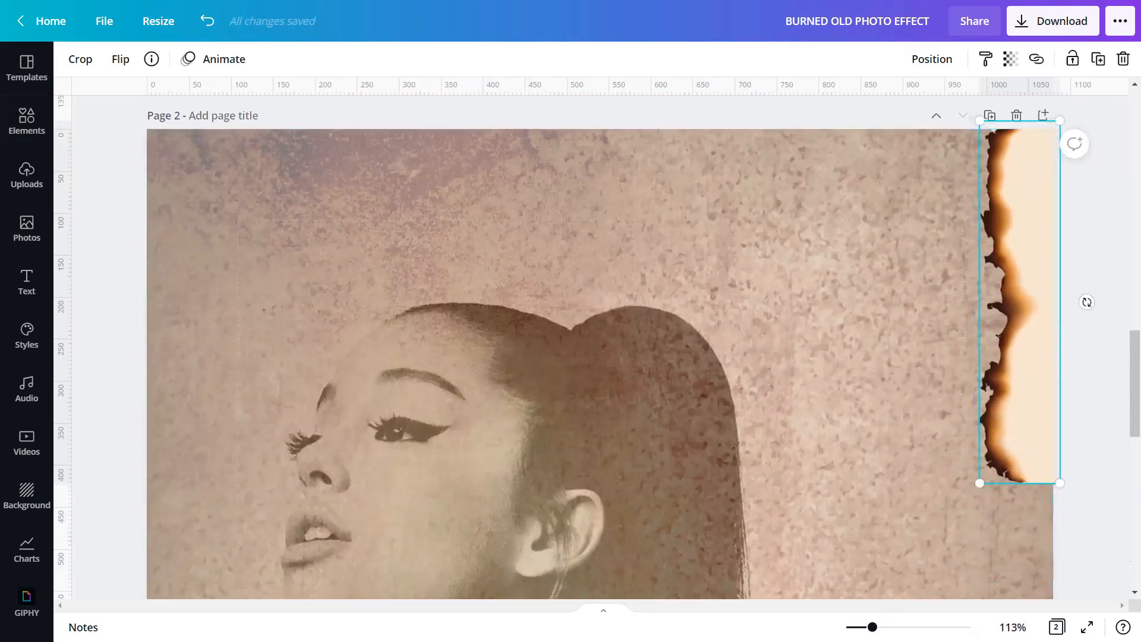
Step: Enlarge the burnt strip until it reaches about 750 px down the page and nudge it further past the right page edge
{"action": "left_click_drag", "start_coordinate": [872, 628], "coordinate": [862, 627]}
{"action": "mouse_move", "coordinate": [841, 439]}
{"action": "left_mouse_down"}
{"action": "mouse_move", "coordinate": [788, 615]}
{"action": "mouse_move", "coordinate": [803, 630]}
{"action": "left_mouse_up"}
{"action": "scroll", "coordinate": [806, 431], "scroll_direction": "down", "scroll_amount": 3}
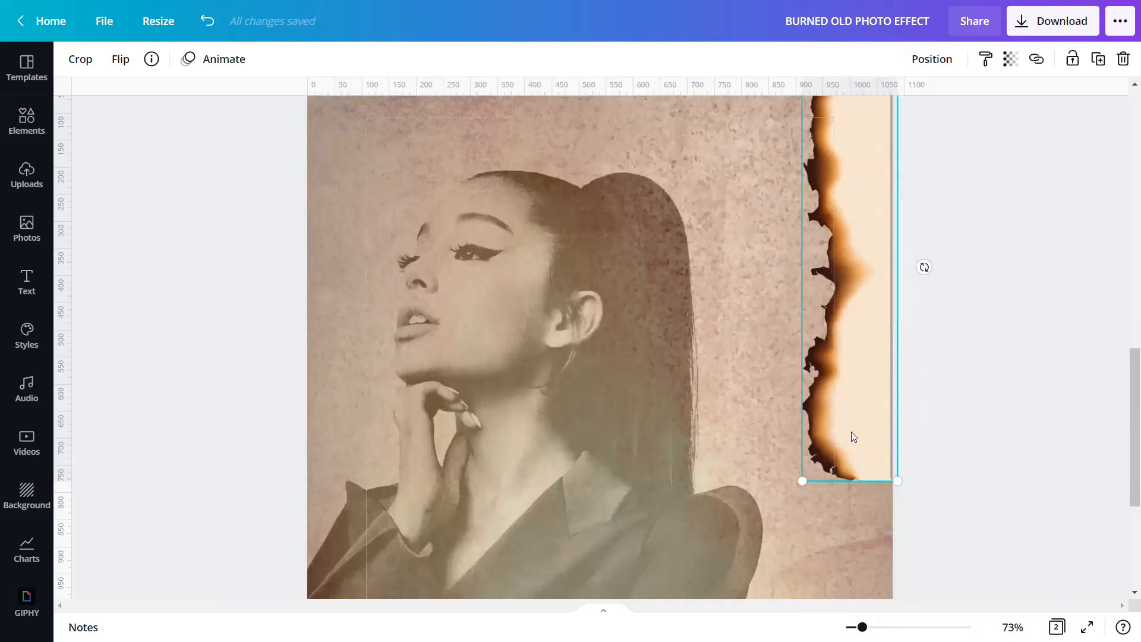
{"action": "key", "text": "Right"}
{"action": "key", "text": "Right"}
{"action": "key", "text": "Right"}
{"action": "key", "text": "Right"}
{"action": "key", "text": "Right"}
{"action": "scroll", "coordinate": [851, 431], "scroll_direction": "up", "scroll_amount": 1}
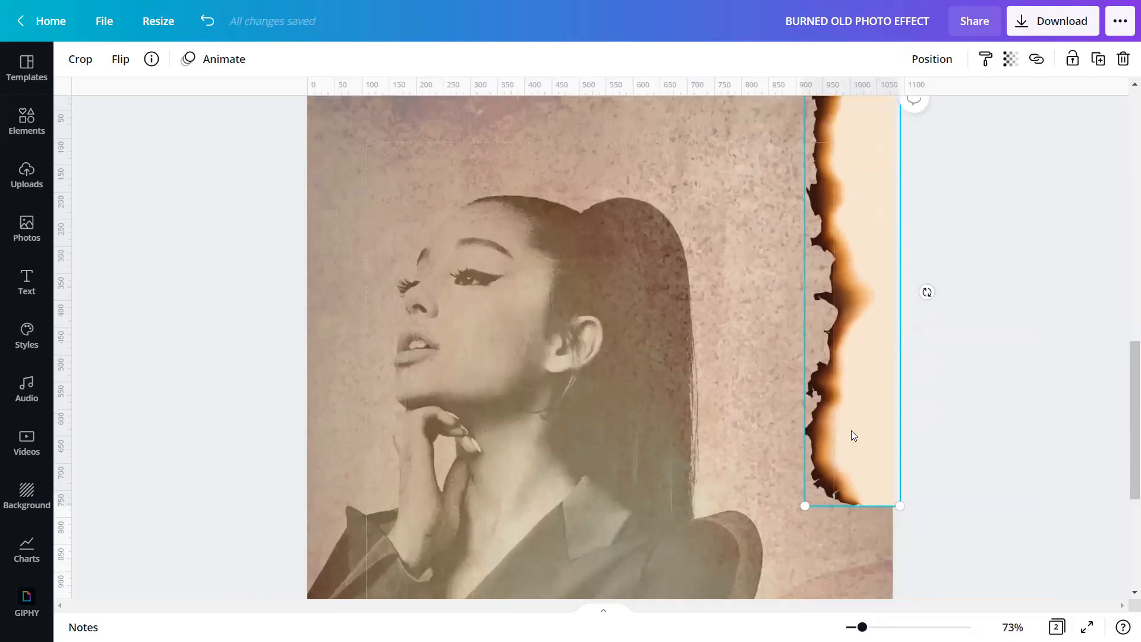
{"action": "scroll", "coordinate": [852, 431], "scroll_direction": "up", "scroll_amount": 3}
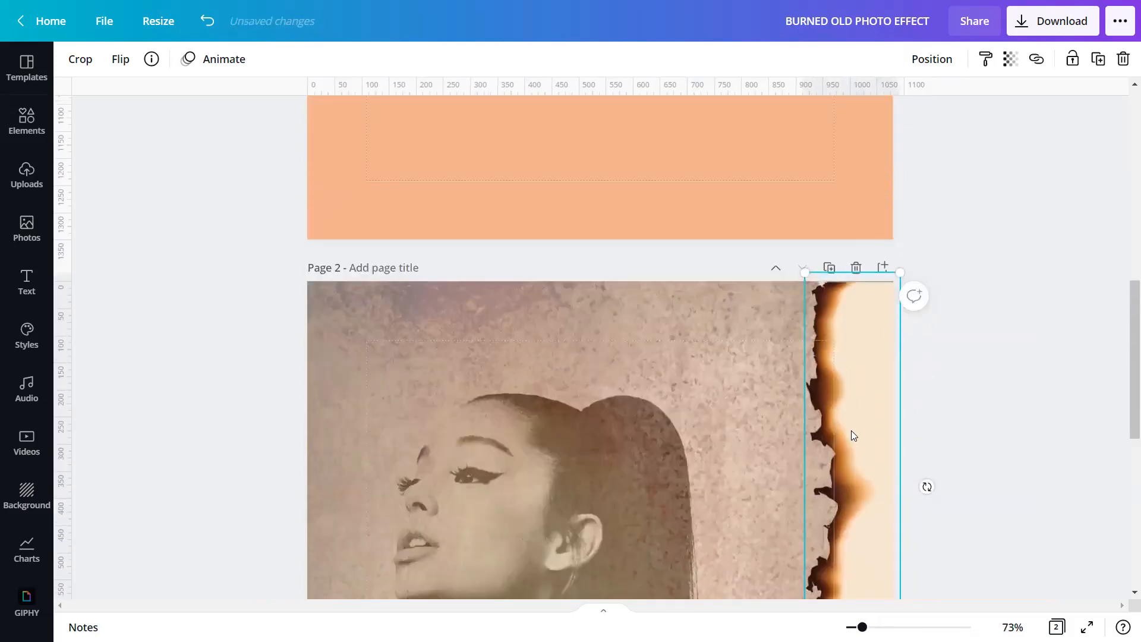
Step: Enlarge the burnt strip to reach about 990 px down the page and shift it slightly outward past the page edge
{"action": "scroll", "coordinate": [851, 430], "scroll_direction": "down", "scroll_amount": 5}
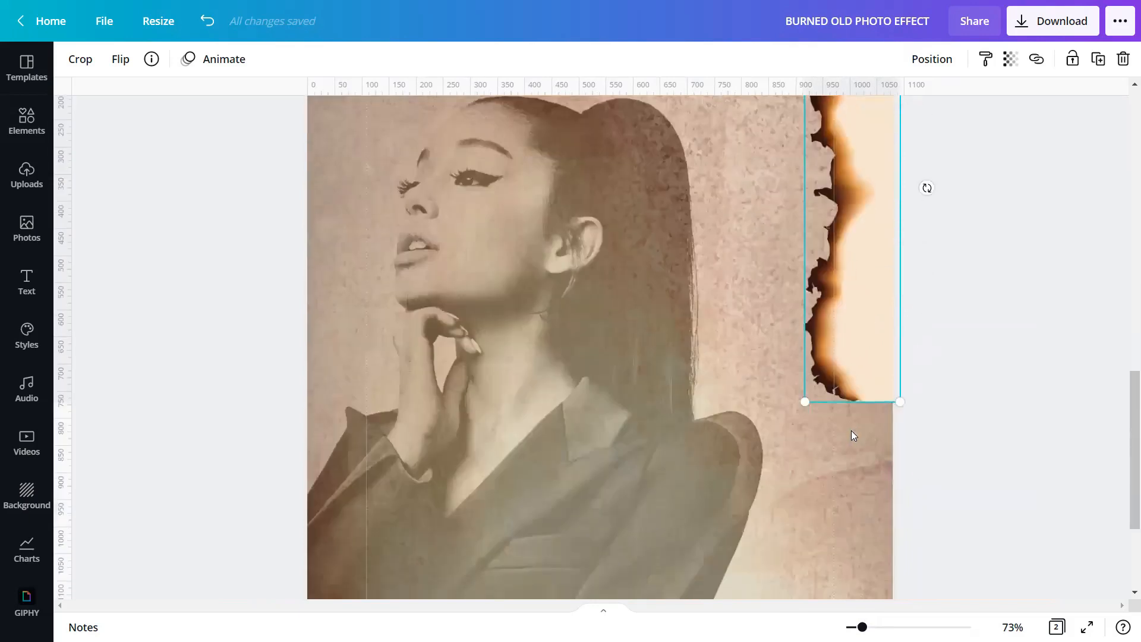
{"action": "scroll", "coordinate": [805, 372], "scroll_direction": "down", "scroll_amount": 3}
{"action": "left_click_drag", "start_coordinate": [805, 262], "coordinate": [776, 384]}
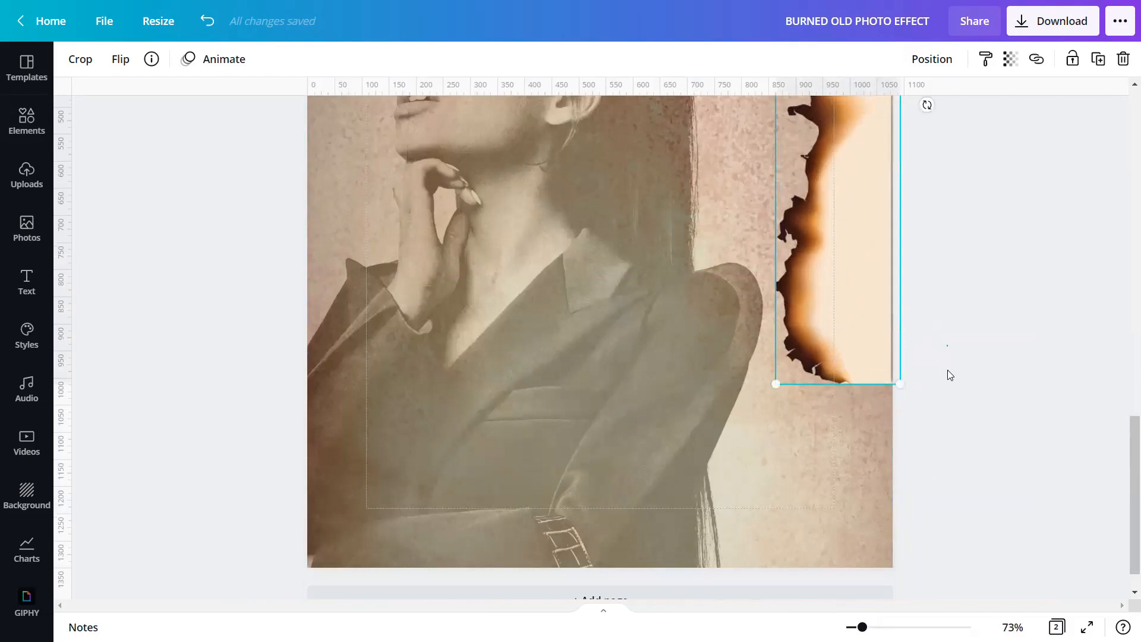
{"action": "left_click", "coordinate": [947, 371]}
{"action": "scroll", "coordinate": [947, 371], "scroll_direction": "up", "scroll_amount": 5}
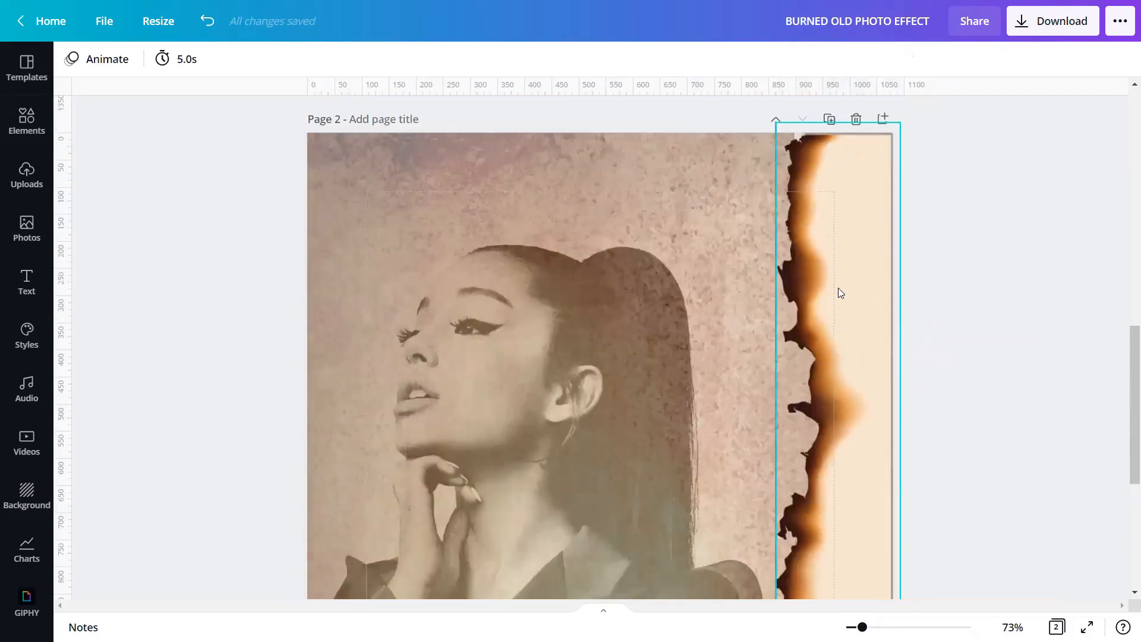
{"action": "left_click", "coordinate": [841, 293]}
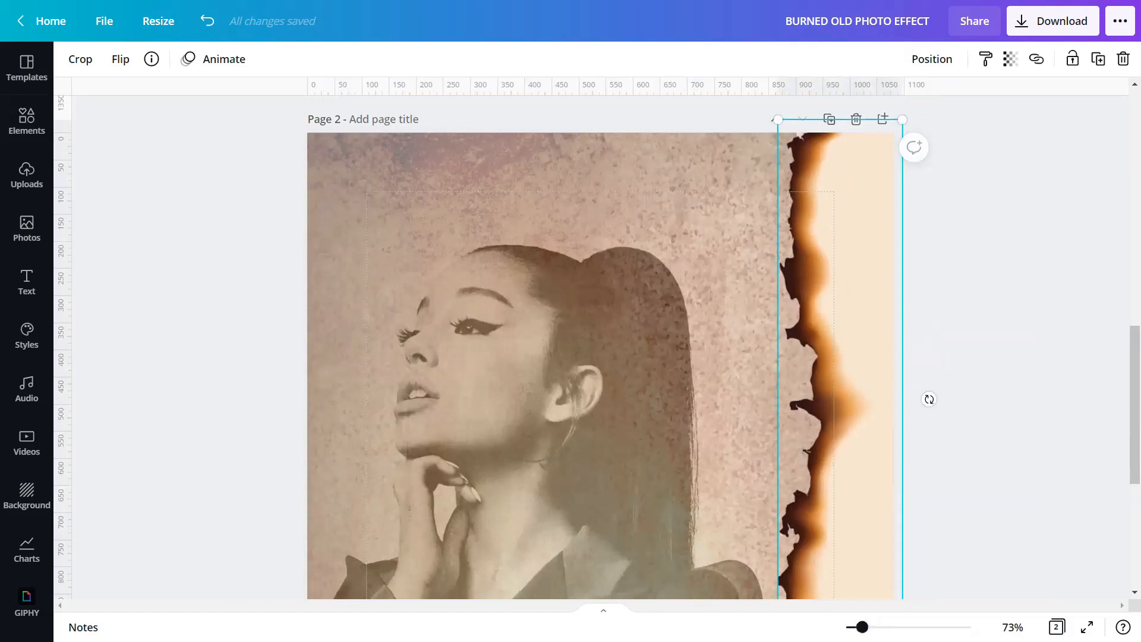
Step: Send the burnt paper strip on the page's right side to the back, behind the vintage texture, and deselect it
{"action": "left_click_drag", "start_coordinate": [862, 627], "coordinate": [855, 628]}
{"action": "scroll", "coordinate": [827, 408], "scroll_direction": "down", "scroll_amount": 3}
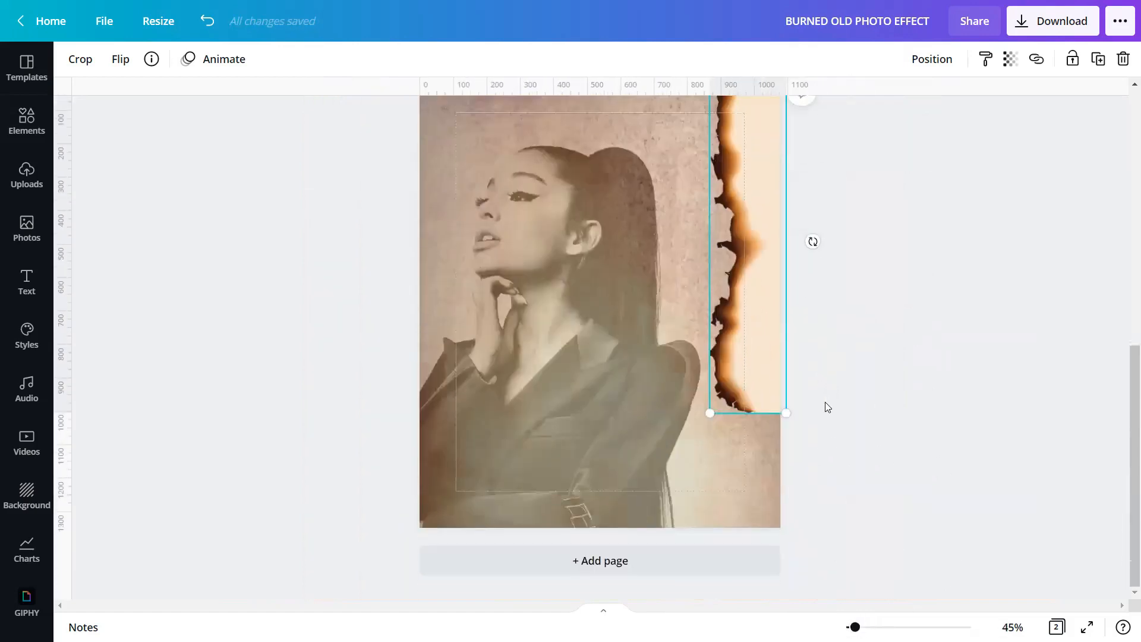
{"action": "right_click", "coordinate": [727, 294]}
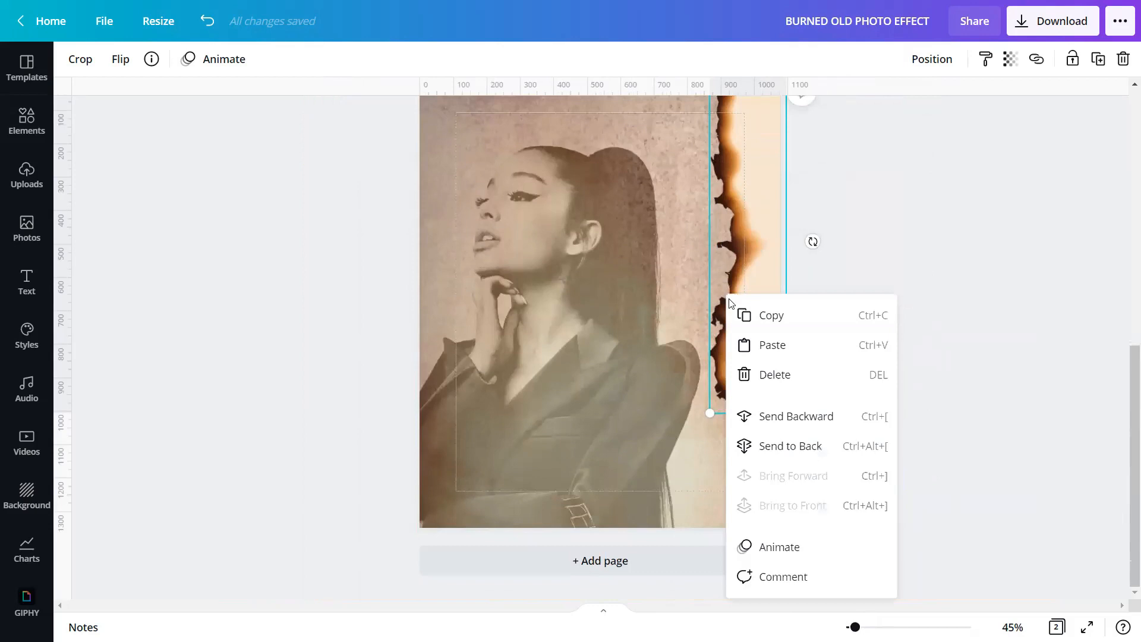
{"action": "left_click", "coordinate": [784, 446]}
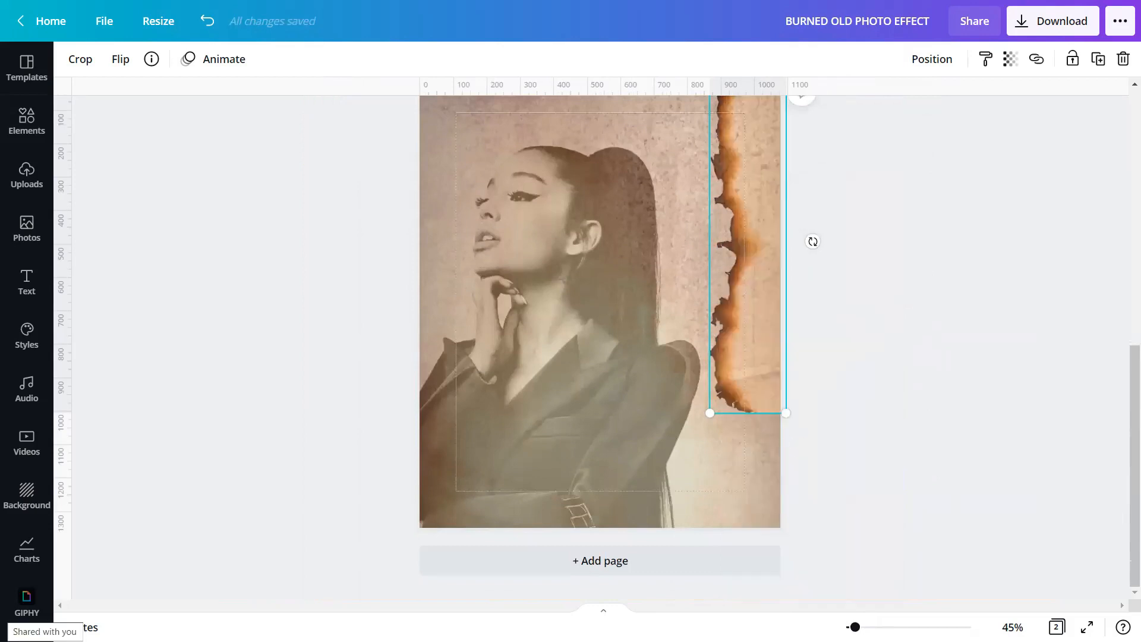
{"action": "right_click", "coordinate": [1, 641]}
{"action": "left_click", "coordinate": [317, 560]}
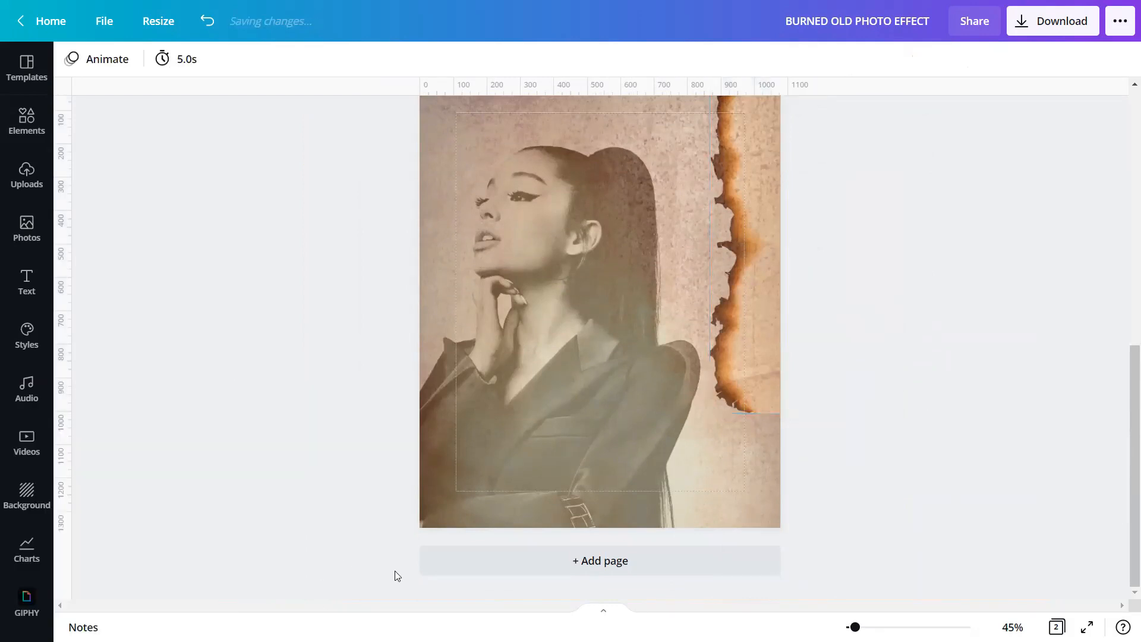
Step: Search the elements for BURNED EDGES graphics and add the burnt paper sheet with the deep V-shaped charred top edge to the page
{"action": "scroll", "coordinate": [831, 488], "scroll_direction": "up", "scroll_amount": 5}
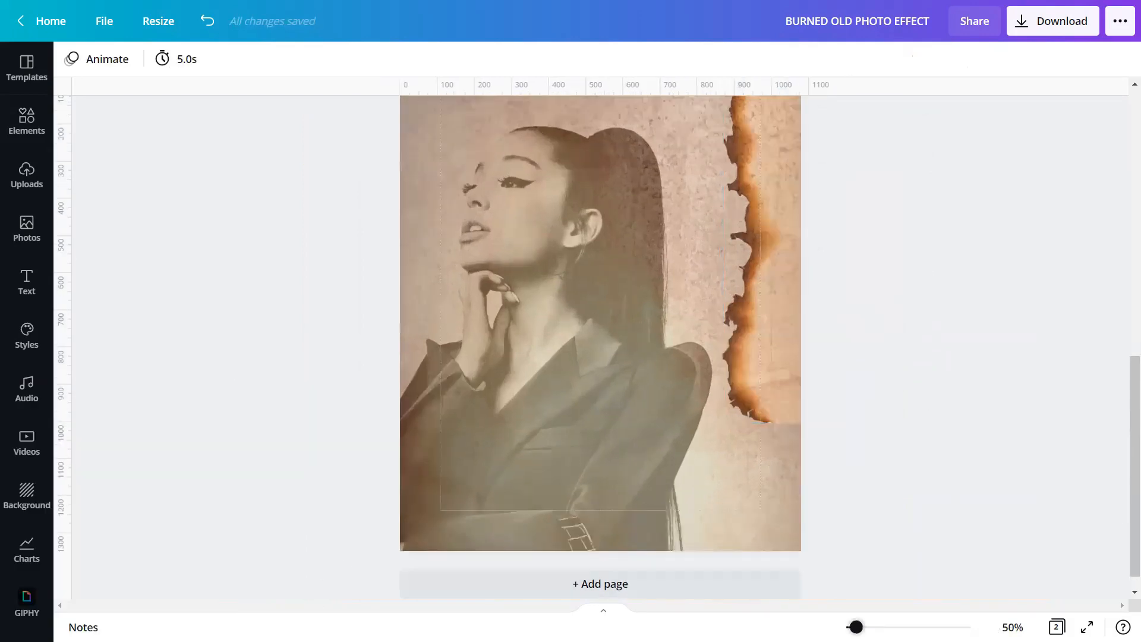
{"action": "scroll", "coordinate": [838, 495], "scroll_direction": "up", "scroll_amount": 5}
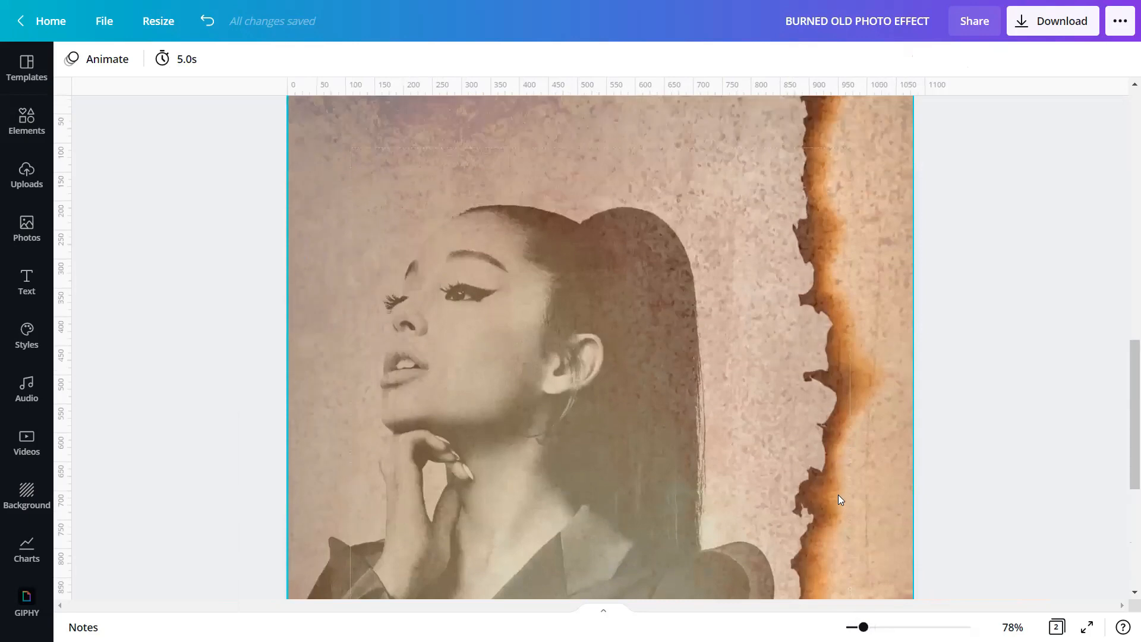
{"action": "scroll", "coordinate": [837, 499], "scroll_direction": "down", "scroll_amount": 8}
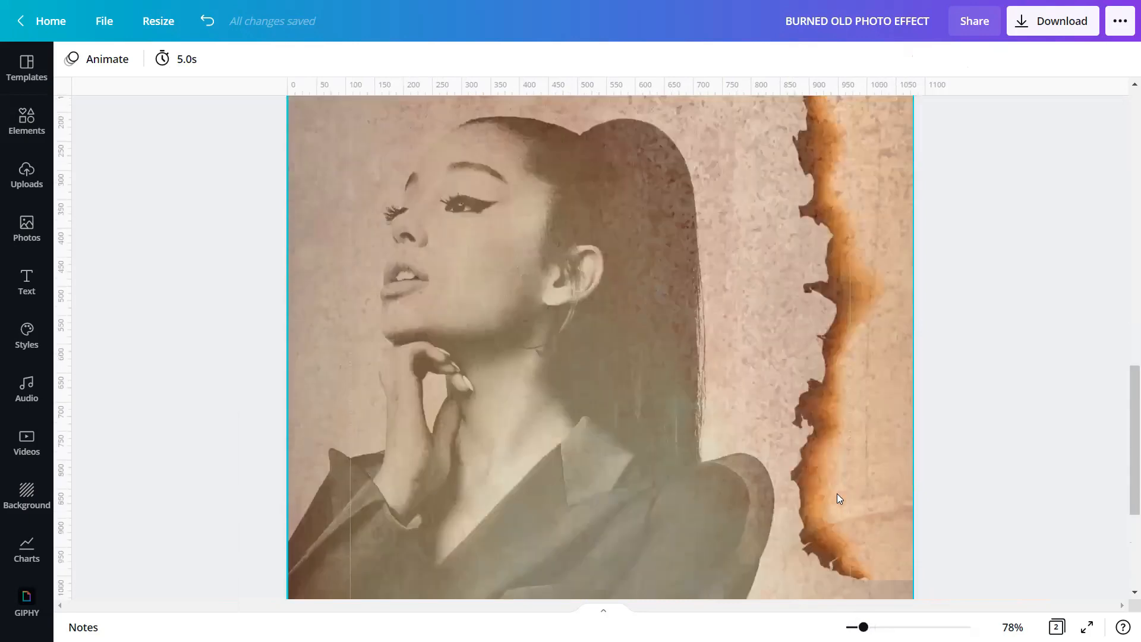
{"action": "scroll", "coordinate": [600, 312], "scroll_direction": "down", "scroll_amount": 4}
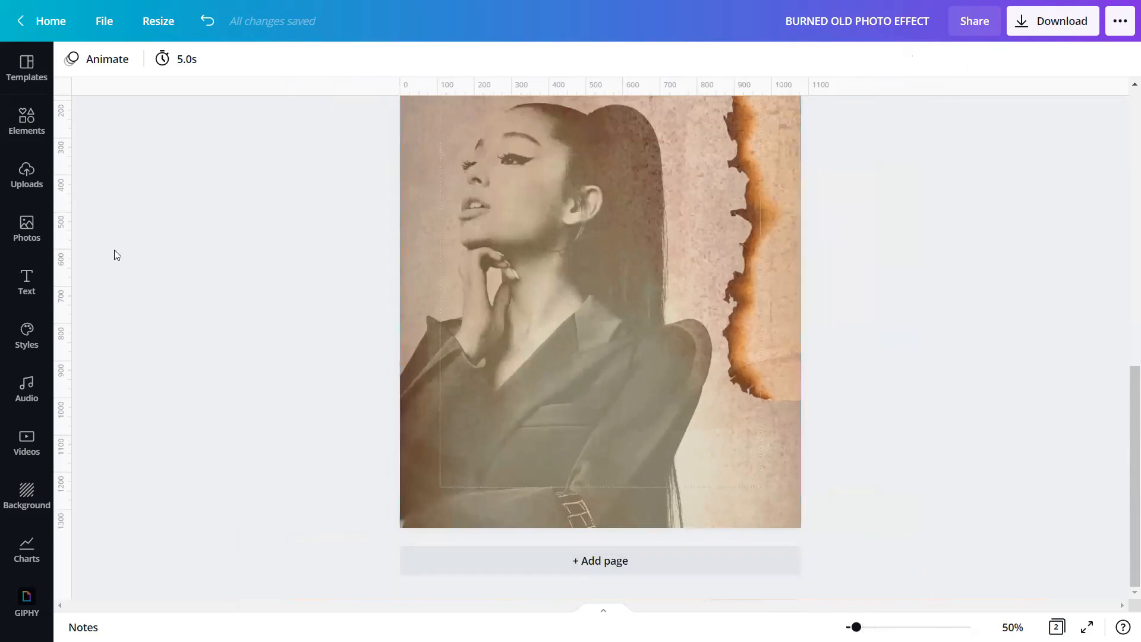
{"action": "left_click", "coordinate": [5, 117]}
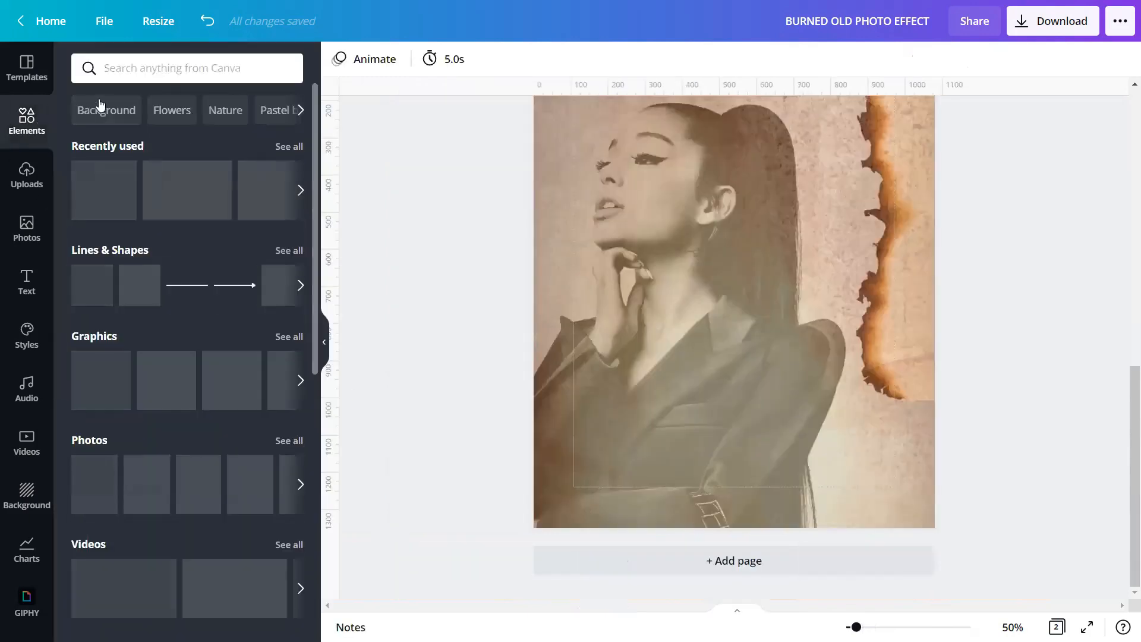
{"action": "left_click", "coordinate": [132, 67]}
{"action": "type", "text": "BURN"}
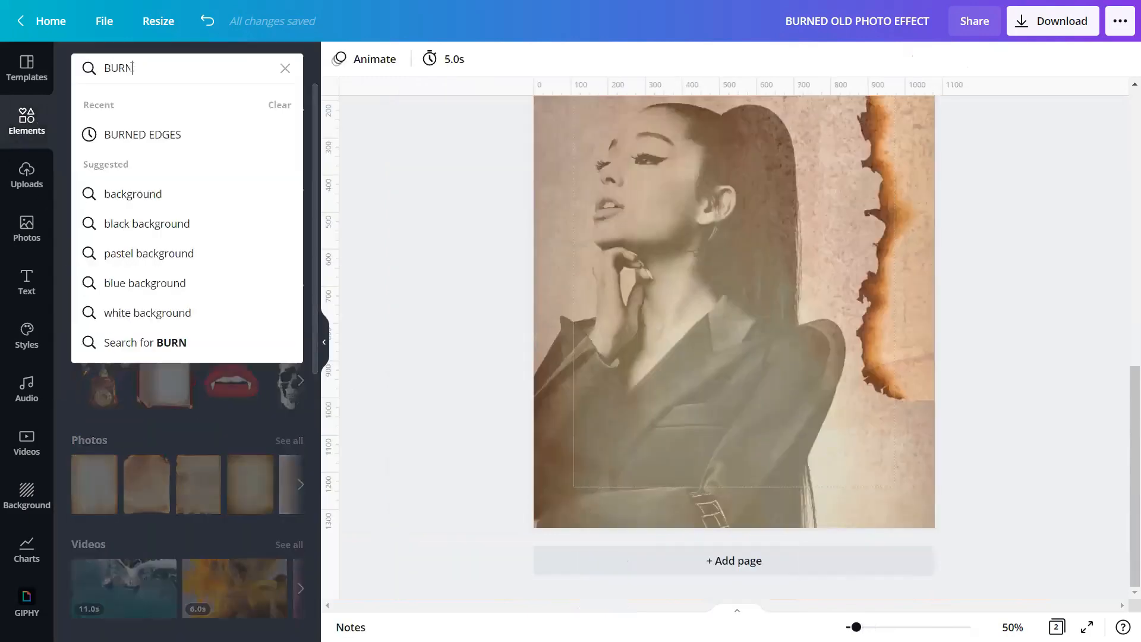
{"action": "type", "text": "ED EDGES"}
{"action": "key", "text": "Return"}
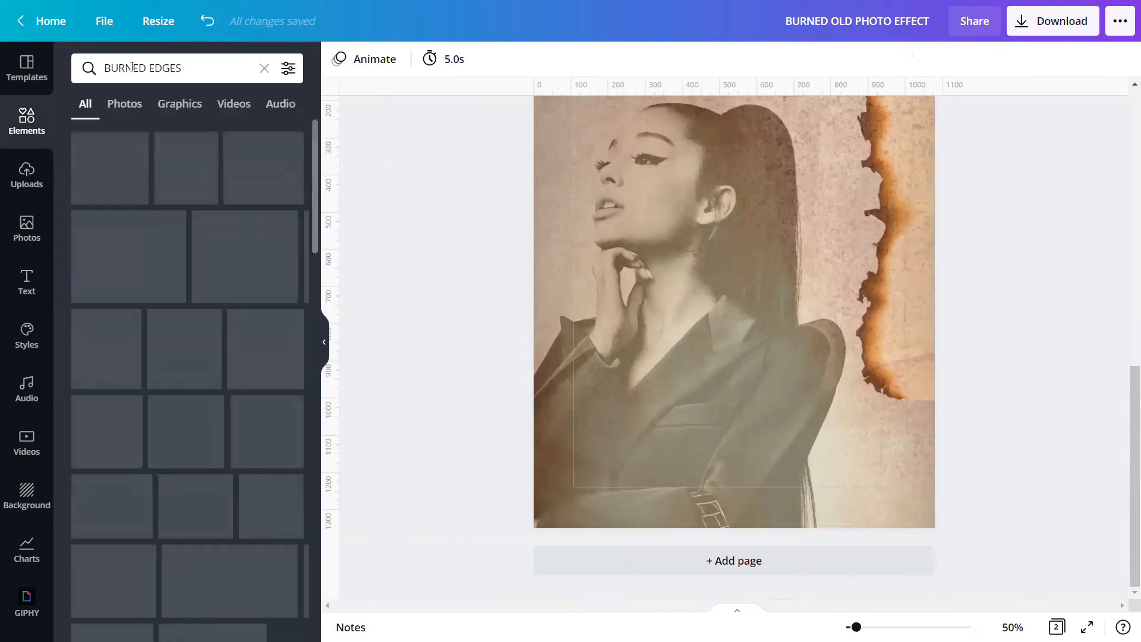
{"action": "left_click", "coordinate": [166, 105]}
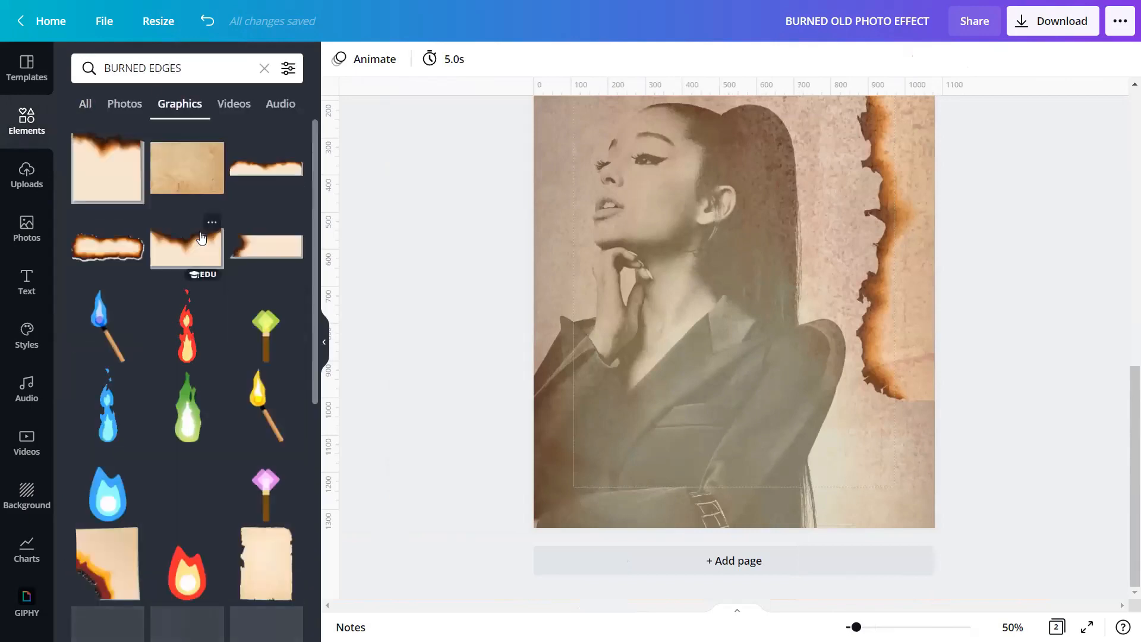
{"action": "left_click", "coordinate": [170, 254]}
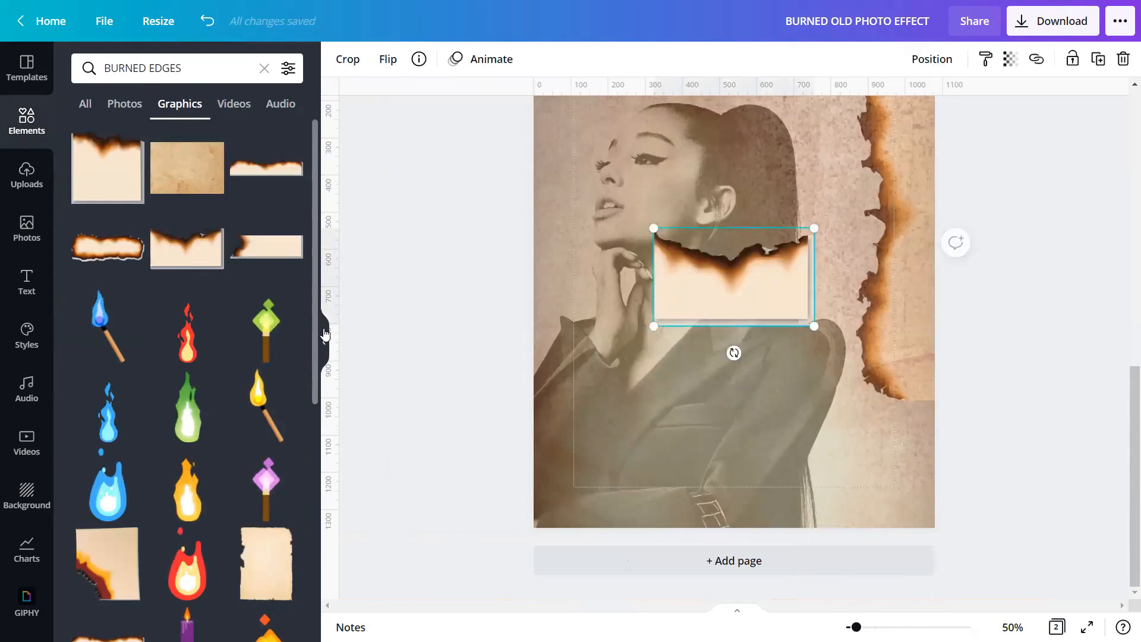
Step: Enlarge the new burnt sheet to roughly the page width and place it across the page's bottom edge, starting about 1110 px down
{"action": "left_click", "coordinate": [324, 342]}
{"action": "mouse_move", "coordinate": [633, 411]}
{"action": "left_mouse_down"}
{"action": "mouse_move", "coordinate": [645, 438]}
{"action": "mouse_move", "coordinate": [718, 486]}
{"action": "left_mouse_up"}
{"action": "mouse_move", "coordinate": [647, 536]}
{"action": "left_mouse_down"}
{"action": "mouse_move", "coordinate": [484, 598]}
{"action": "mouse_move", "coordinate": [400, 601]}
{"action": "left_mouse_up"}
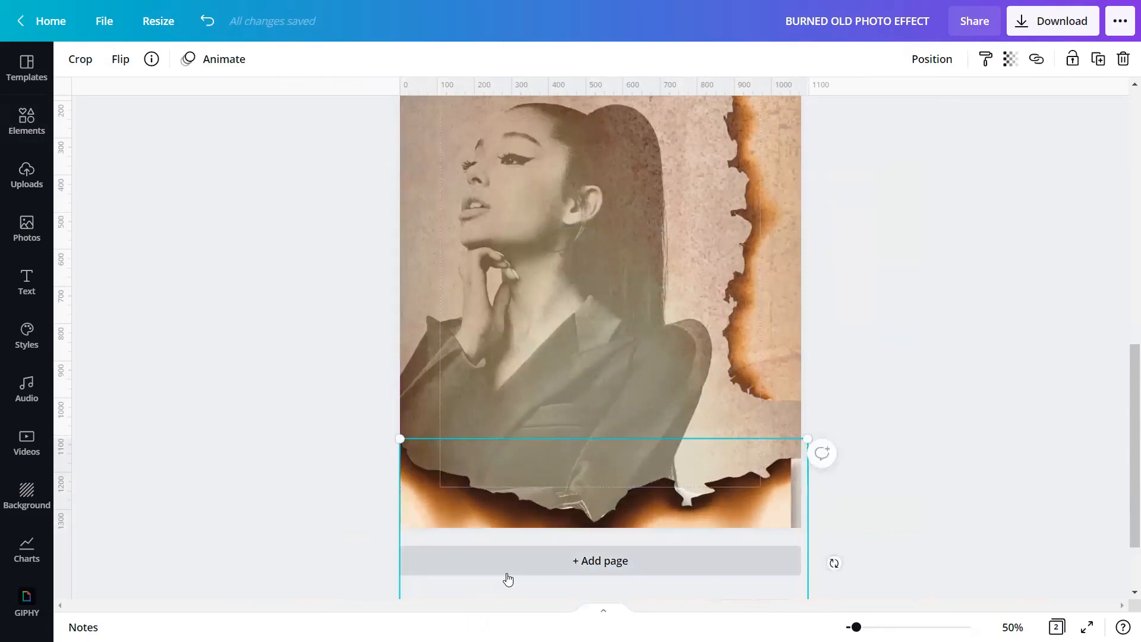
Step: Nudge the burnt sheet about 30 px to the right and enlarge it to 1,127 by 689 px, back to the page's left edge
{"action": "key", "text": "Right"}
{"action": "key", "text": "Right"}
{"action": "key", "text": "Right"}
{"action": "key", "text": "Right"}
{"action": "key", "text": "Right"}
{"action": "key", "text": "Right"}
{"action": "key", "text": "Right"}
{"action": "key", "text": "Right"}
{"action": "key", "text": "Right"}
{"action": "key", "text": "Right"}
{"action": "key", "text": "Right"}
{"action": "key", "text": "Right"}
{"action": "key", "text": "Right"}
{"action": "key", "text": "Right"}
{"action": "key", "text": "Right"}
{"action": "key", "text": "Right"}
{"action": "key", "text": "Right"}
{"action": "key", "text": "Right"}
{"action": "key", "text": "Right"}
{"action": "key", "text": "Right"}
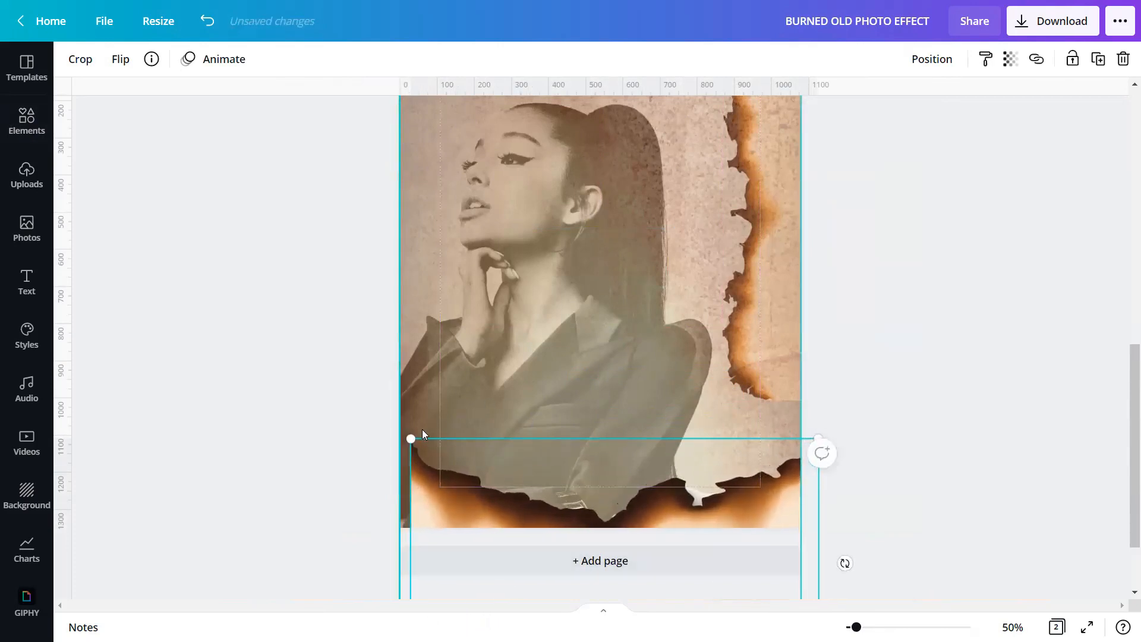
{"action": "left_click_drag", "start_coordinate": [401, 437], "coordinate": [394, 437]}
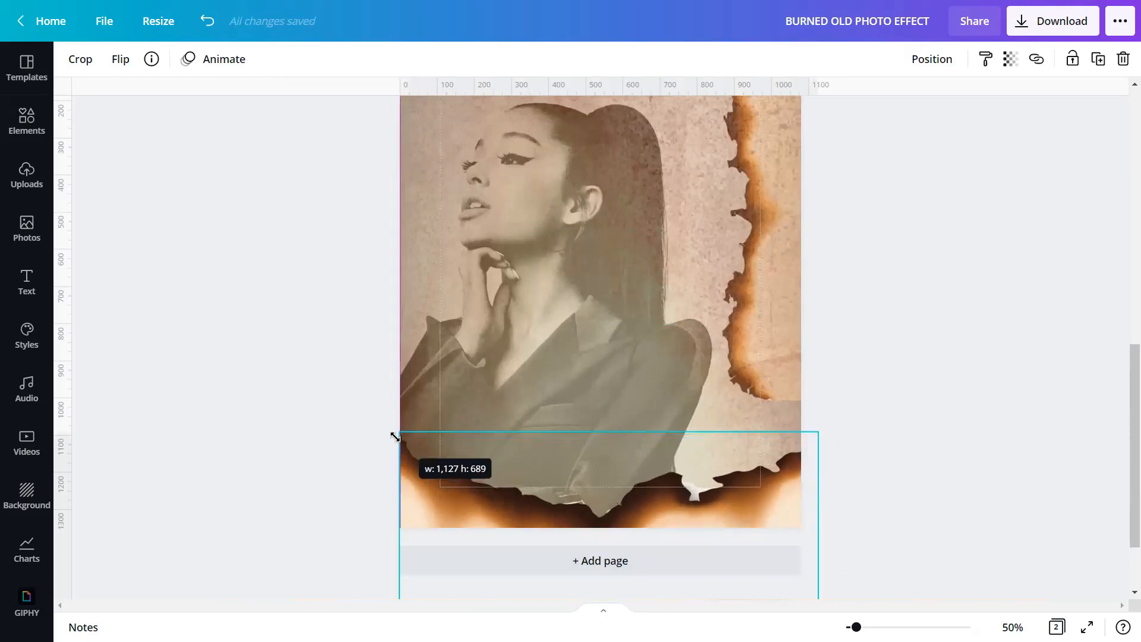
Step: Send the bottom burnt sheet to the back, behind the vintage texture, and deselect it
{"action": "right_click", "coordinate": [550, 481]}
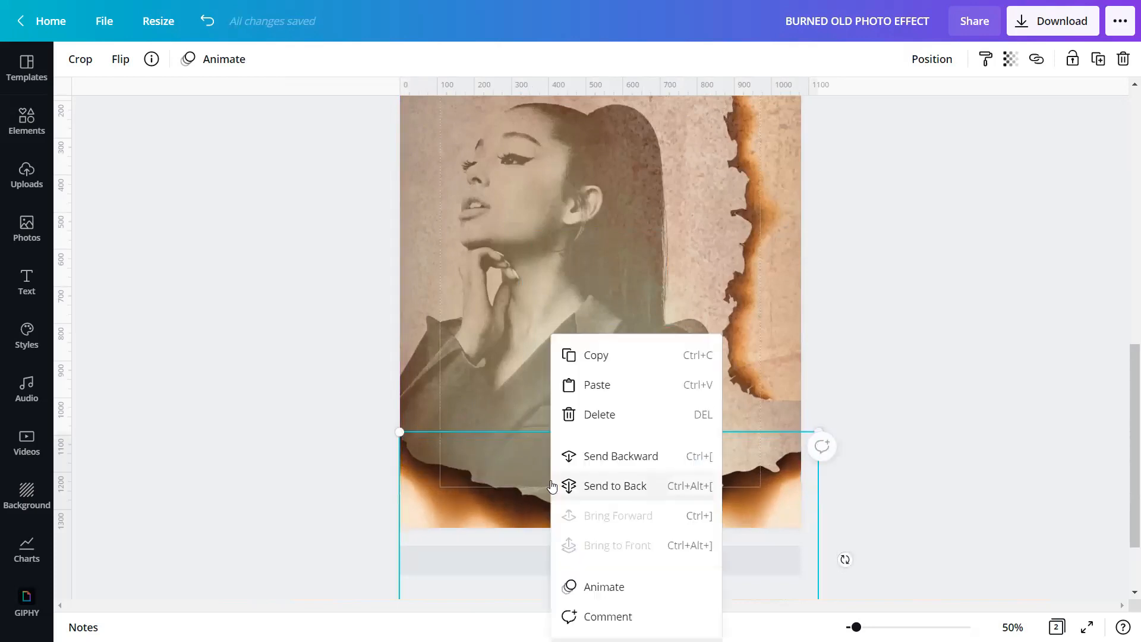
{"action": "left_click", "coordinate": [604, 488]}
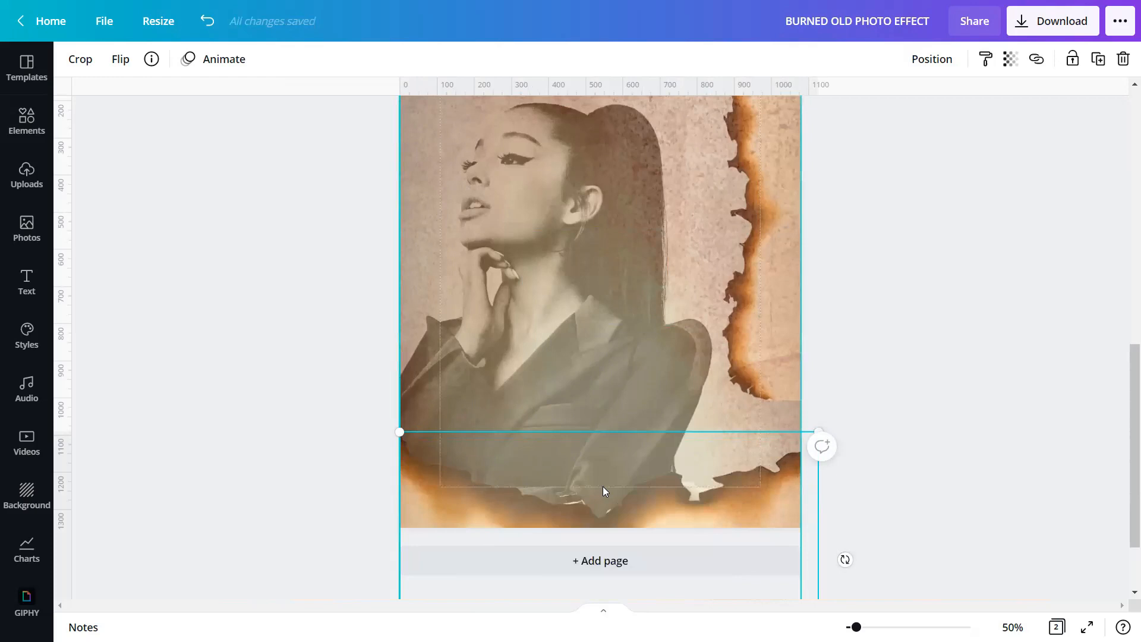
{"action": "left_click", "coordinate": [862, 395]}
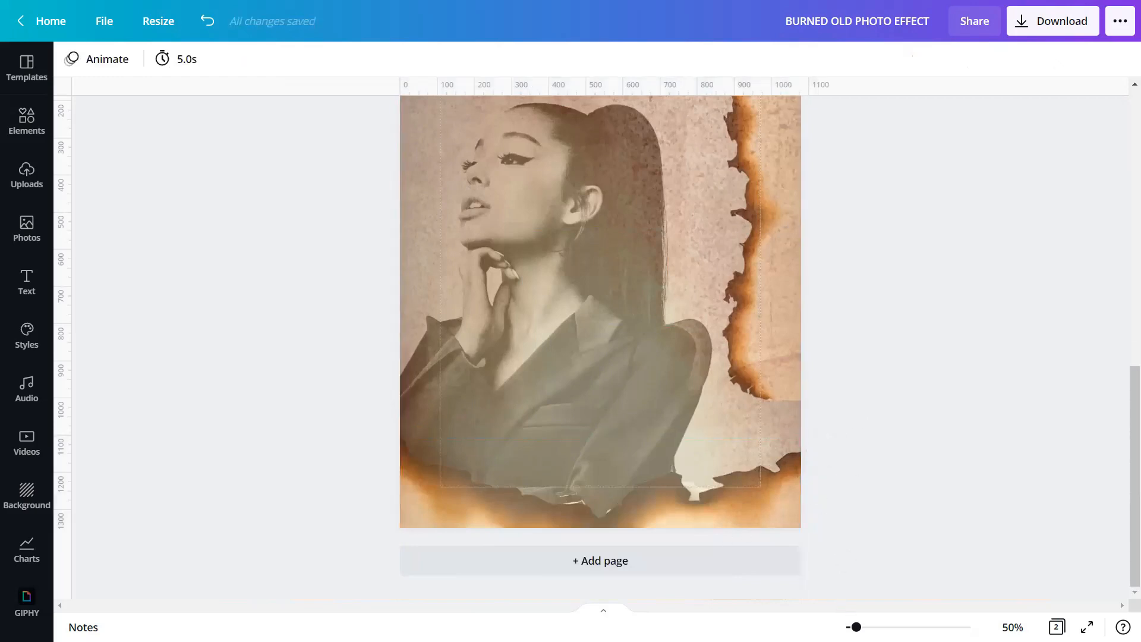
Step: Examine the burnt edges along the right side and bottom of page 2 at several zoom levels, and view the page full screen
{"action": "scroll", "coordinate": [748, 382], "scroll_direction": "up", "scroll_amount": 2}
{"action": "scroll", "coordinate": [747, 382], "scroll_direction": "down", "scroll_amount": 2}
{"action": "left_click_drag", "start_coordinate": [857, 627], "coordinate": [863, 627]}
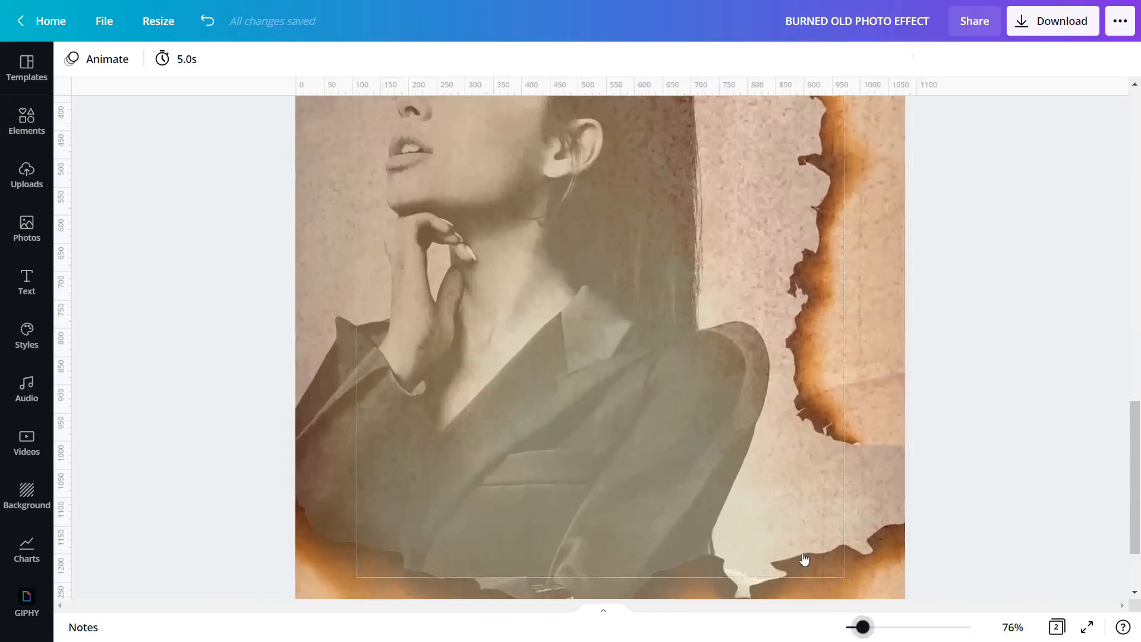
{"action": "scroll", "coordinate": [724, 440], "scroll_direction": "down", "scroll_amount": 2}
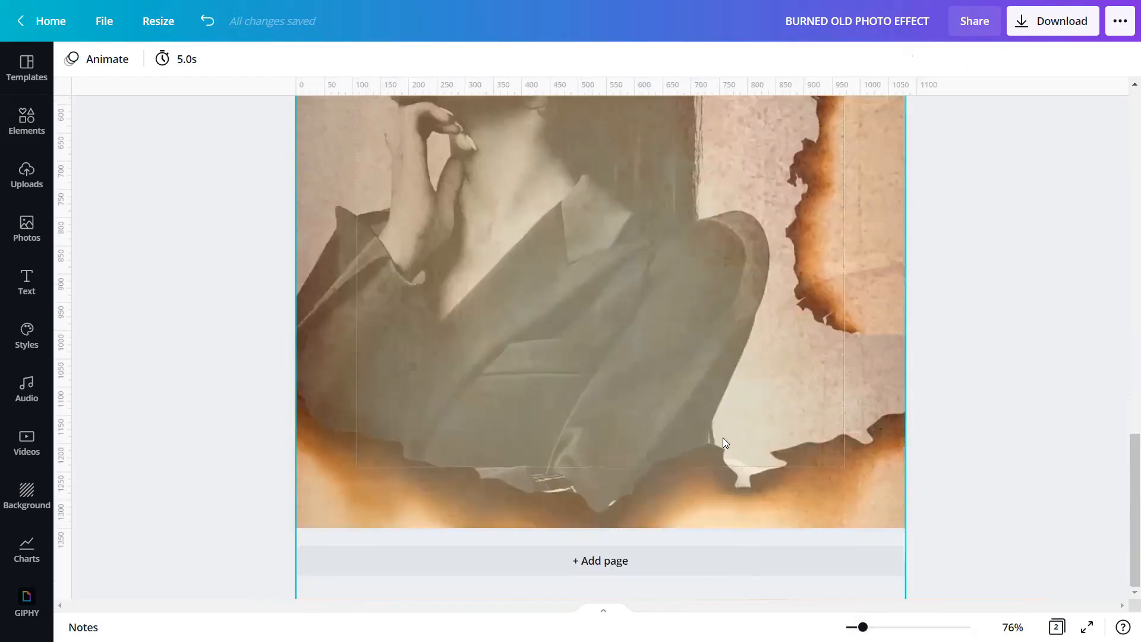
{"action": "scroll", "coordinate": [723, 440], "scroll_direction": "up", "scroll_amount": 5}
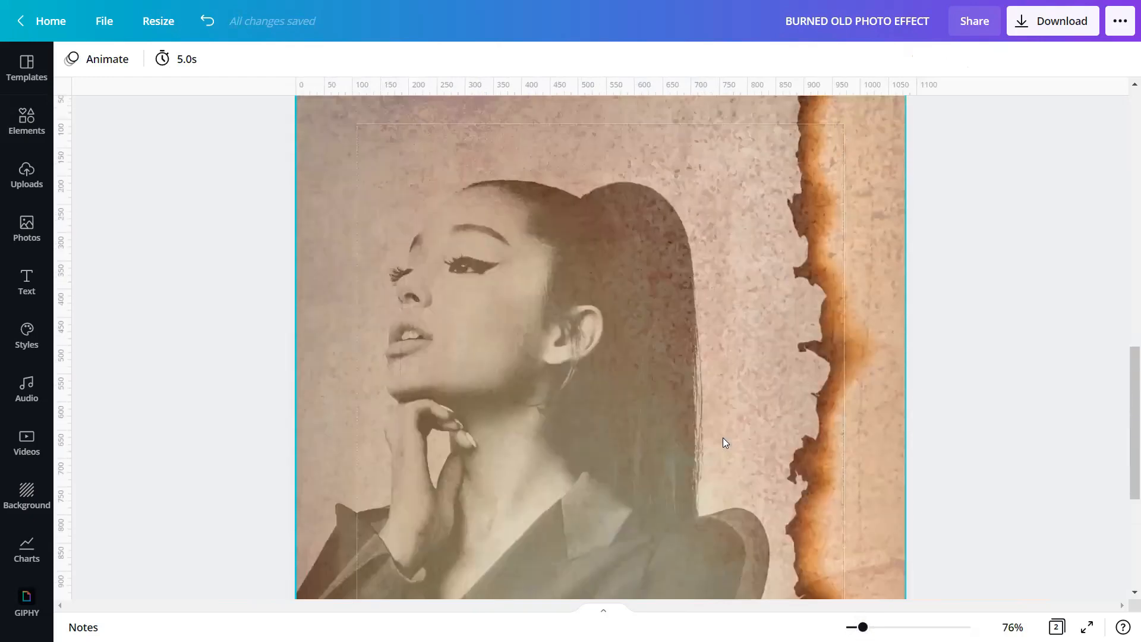
{"action": "scroll", "coordinate": [723, 442], "scroll_direction": "up", "scroll_amount": 3}
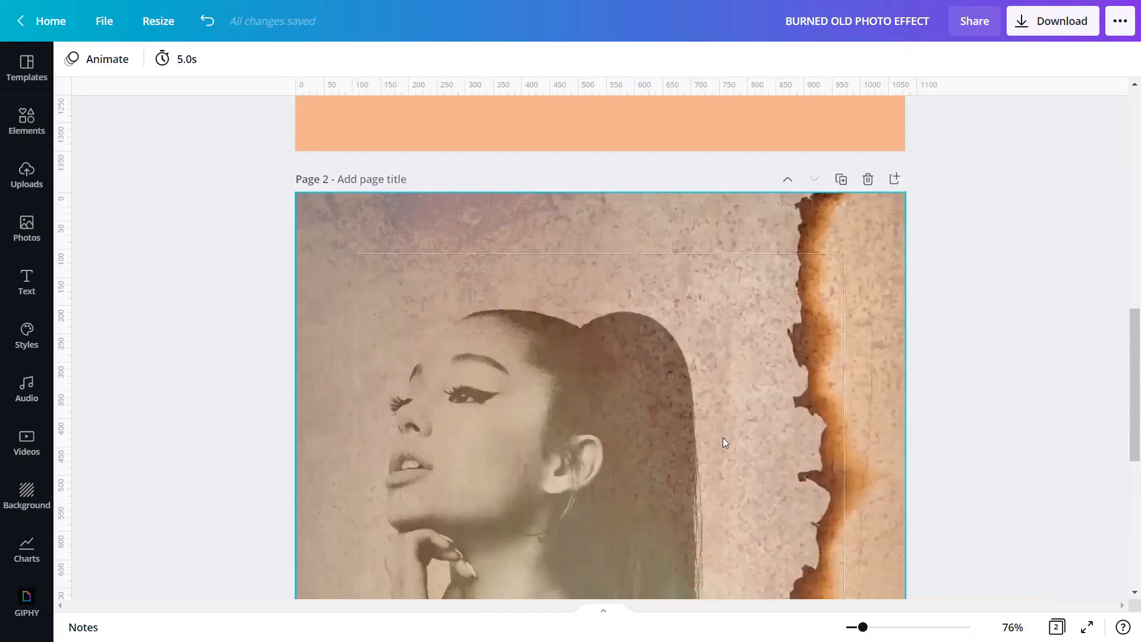
{"action": "scroll", "coordinate": [723, 441], "scroll_direction": "down", "scroll_amount": 4}
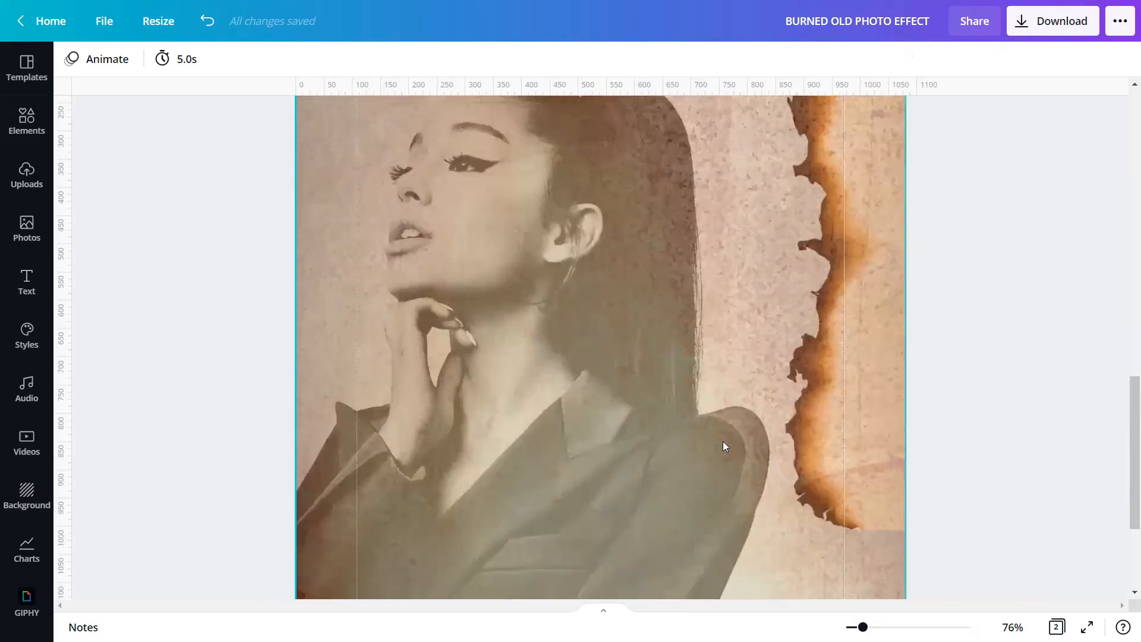
{"action": "scroll", "coordinate": [724, 446], "scroll_direction": "down", "scroll_amount": 4}
{"action": "left_click_drag", "start_coordinate": [863, 627], "coordinate": [855, 627]}
{"action": "scroll", "coordinate": [805, 422], "scroll_direction": "up", "scroll_amount": 2}
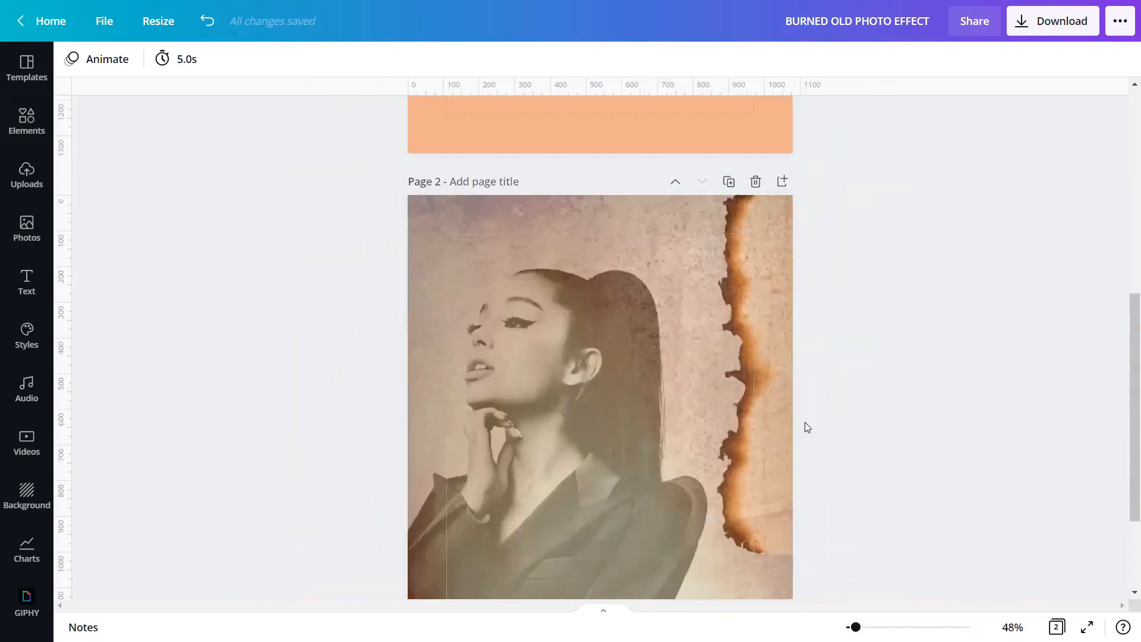
{"action": "scroll", "coordinate": [824, 505], "scroll_direction": "down", "scroll_amount": 1}
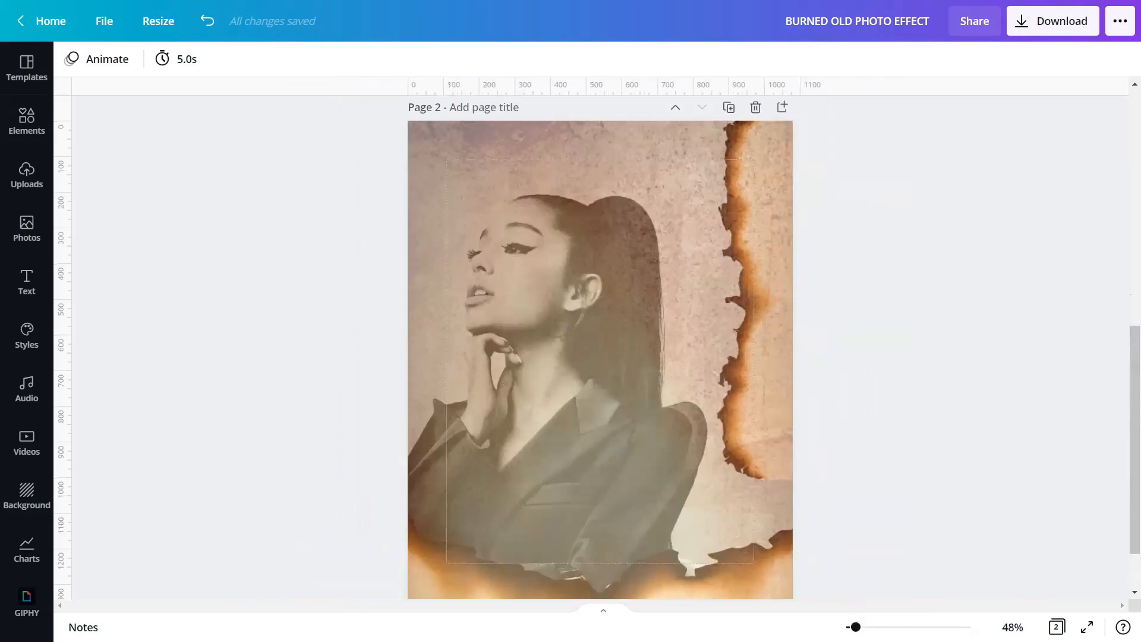
{"action": "scroll", "coordinate": [707, 384], "scroll_direction": "up", "scroll_amount": 5}
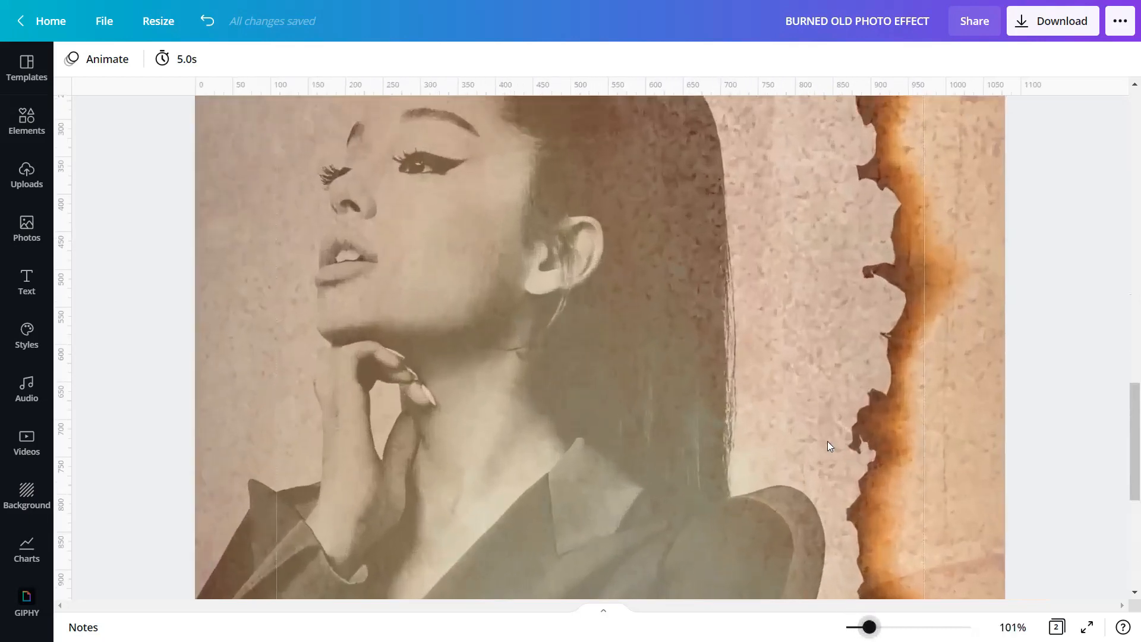
{"action": "scroll", "coordinate": [805, 421], "scroll_direction": "up", "scroll_amount": 5}
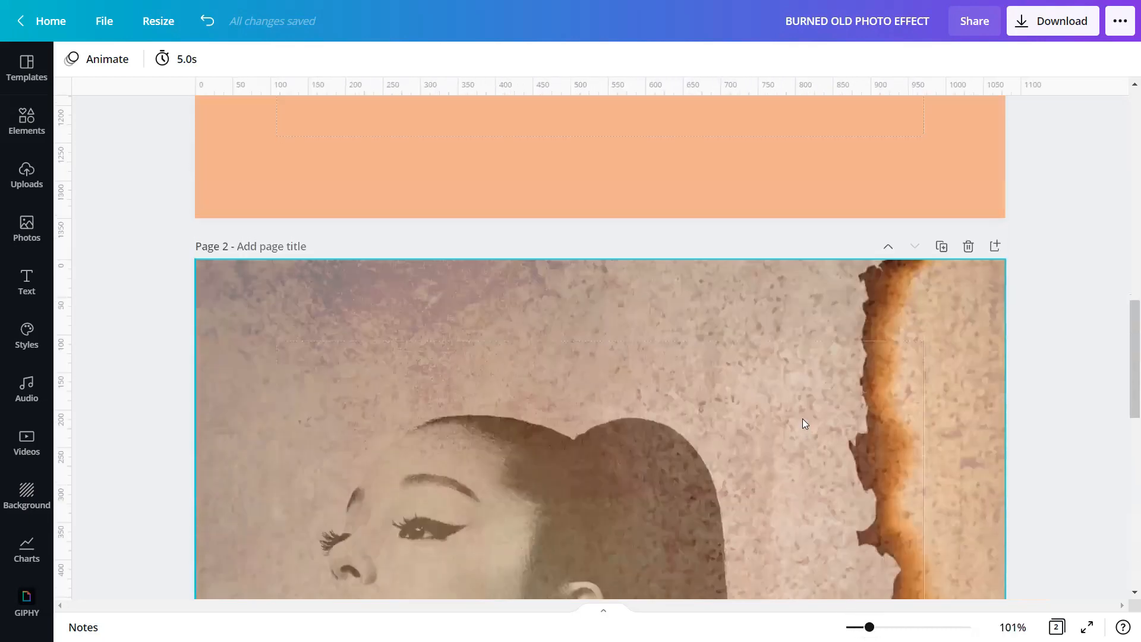
{"action": "scroll", "coordinate": [802, 423], "scroll_direction": "down", "scroll_amount": 2}
{"action": "scroll", "coordinate": [803, 423], "scroll_direction": "down", "scroll_amount": 5}
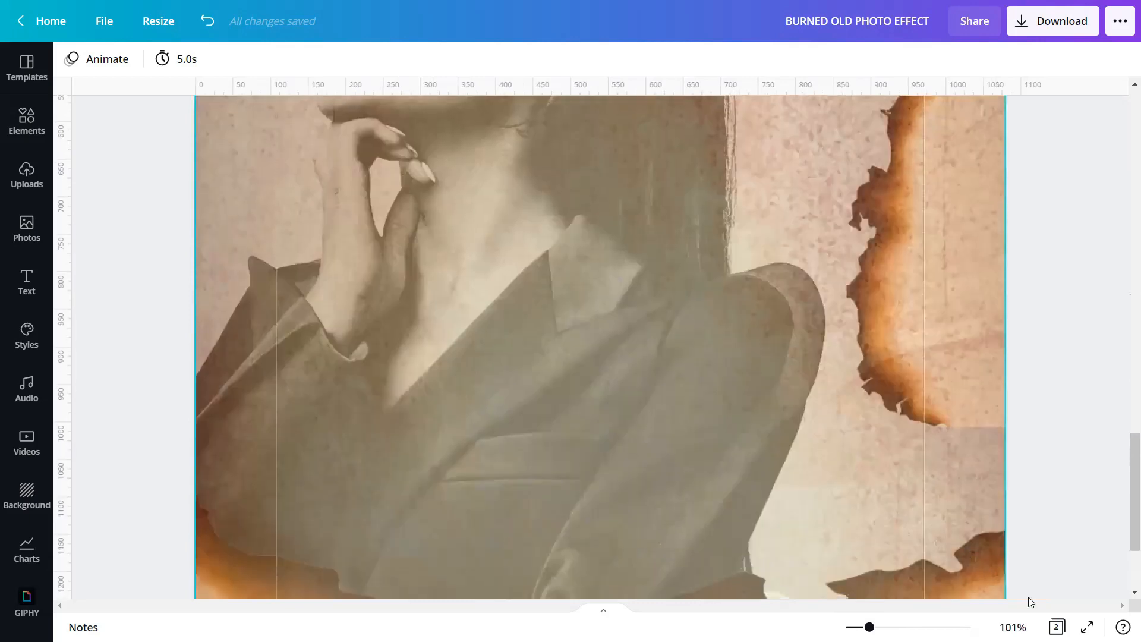
{"action": "scroll", "coordinate": [1029, 597], "scroll_direction": "down", "scroll_amount": 3}
{"action": "left_click", "coordinate": [1087, 627]}
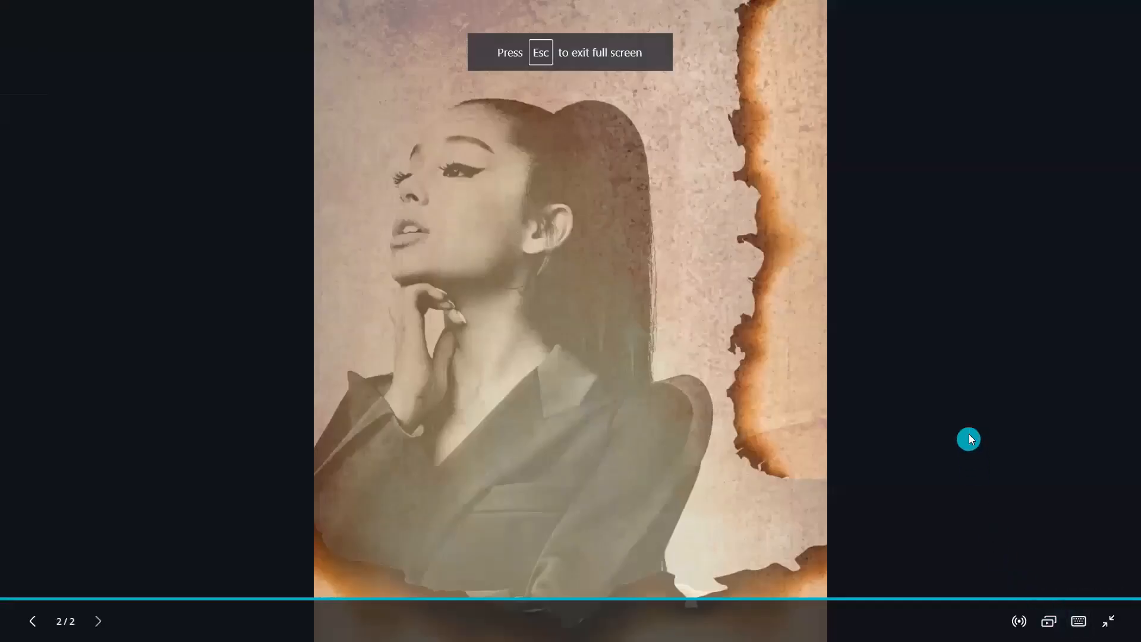